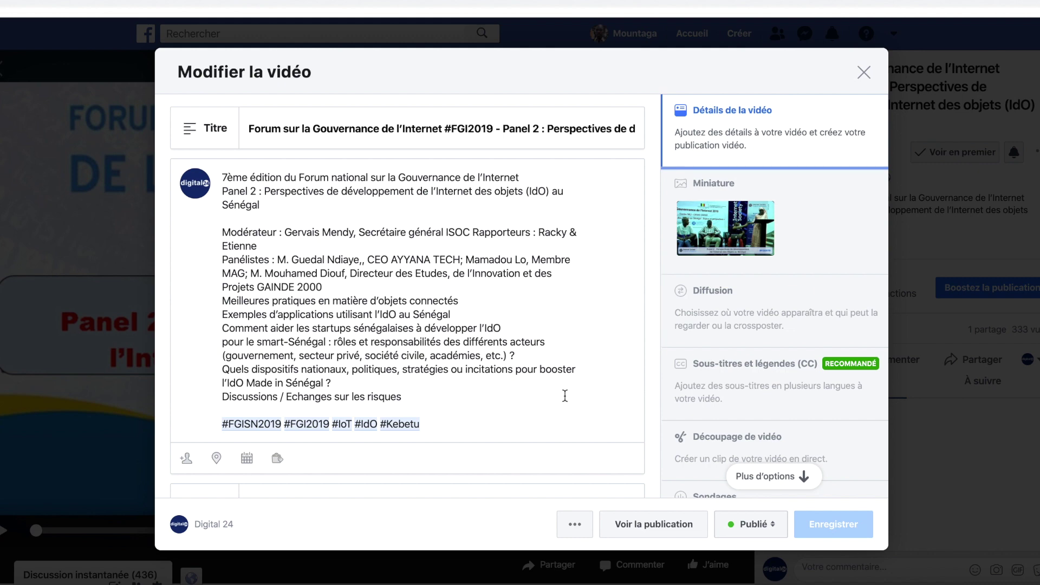
Open the Découpage vidéo trimming options for the Panel 2 live video and preview the opening of the recording
scroll(740, 439, "down", 3)
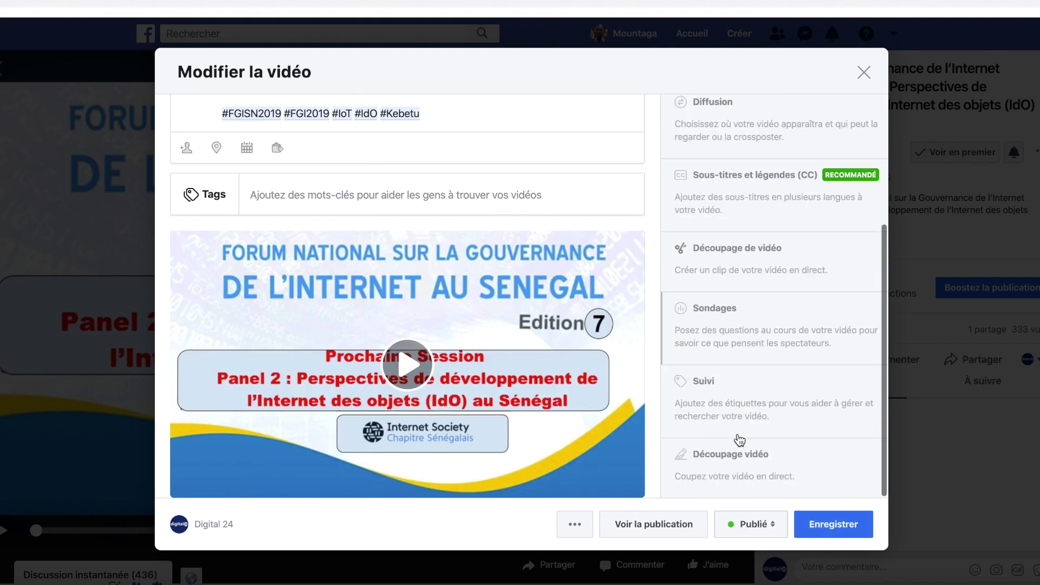
scroll(757, 467, "up", 3)
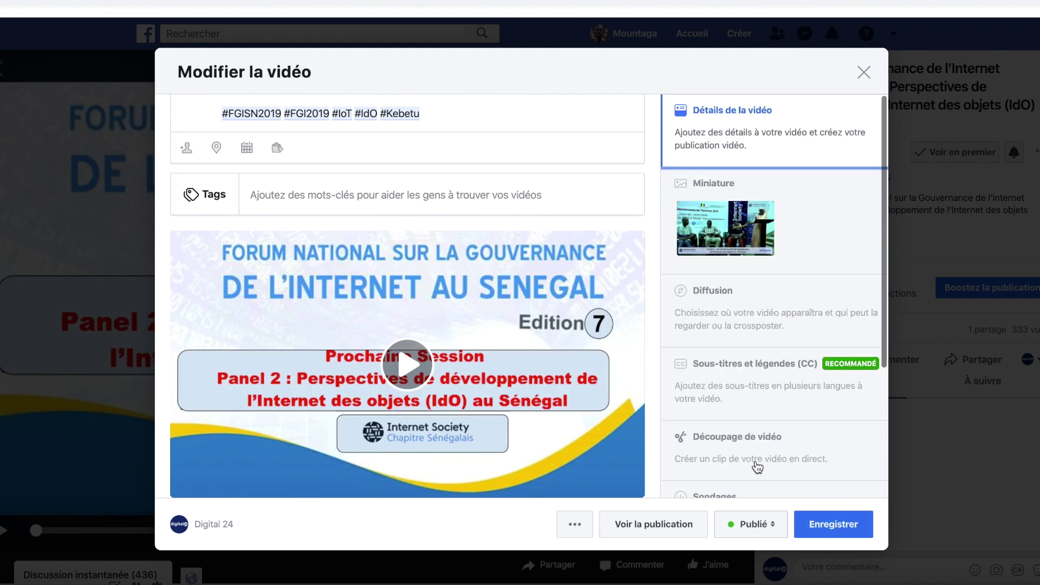
scroll(786, 348, "down", 3)
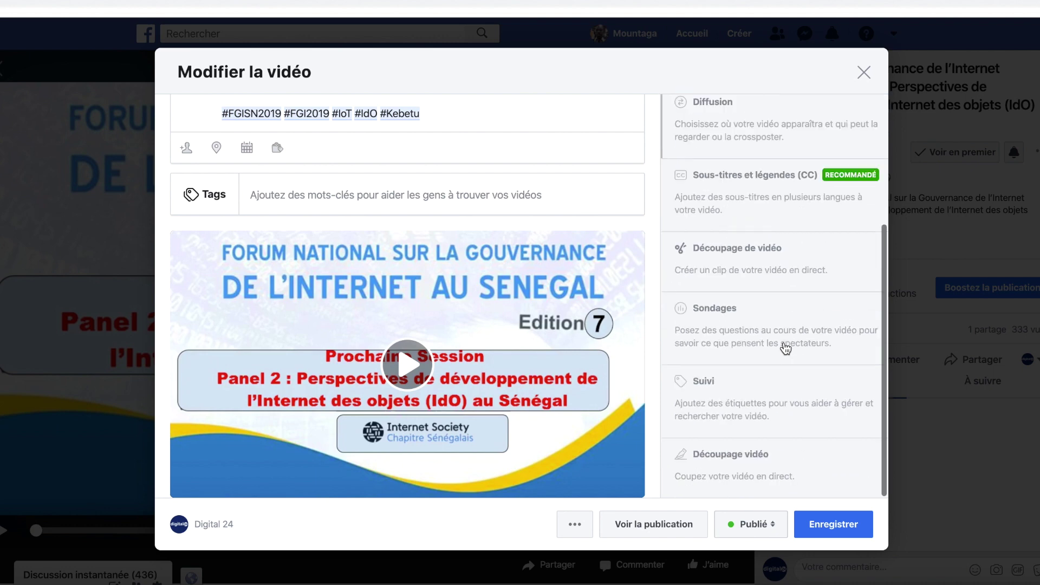
left_click(755, 466)
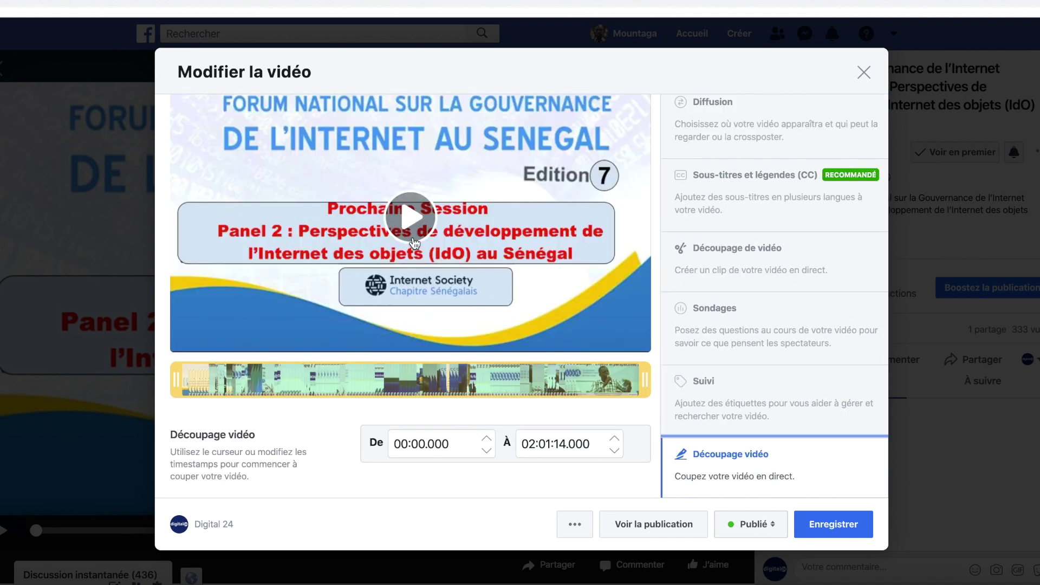
left_click(414, 243)
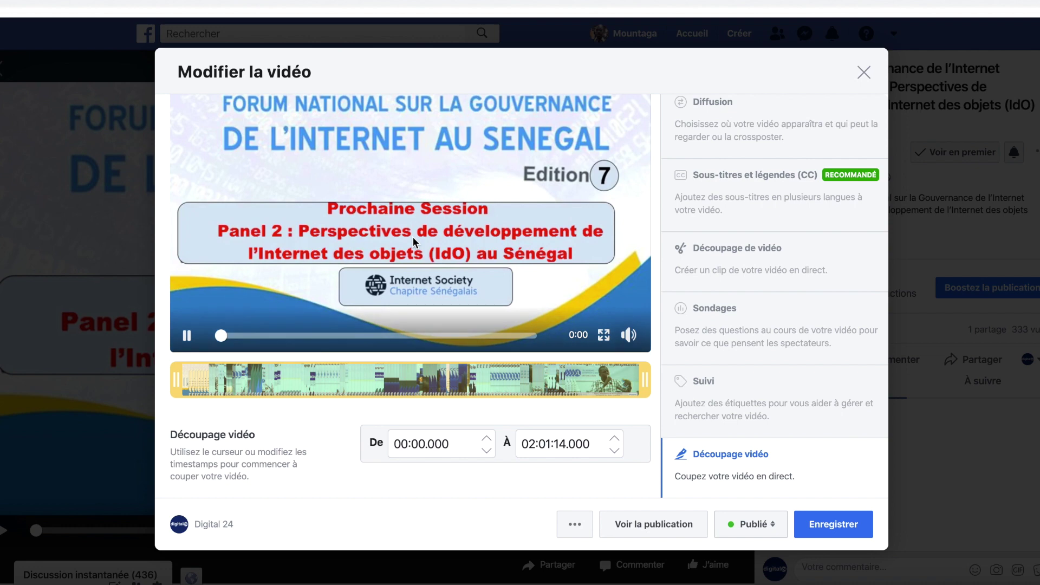
left_click(228, 340)
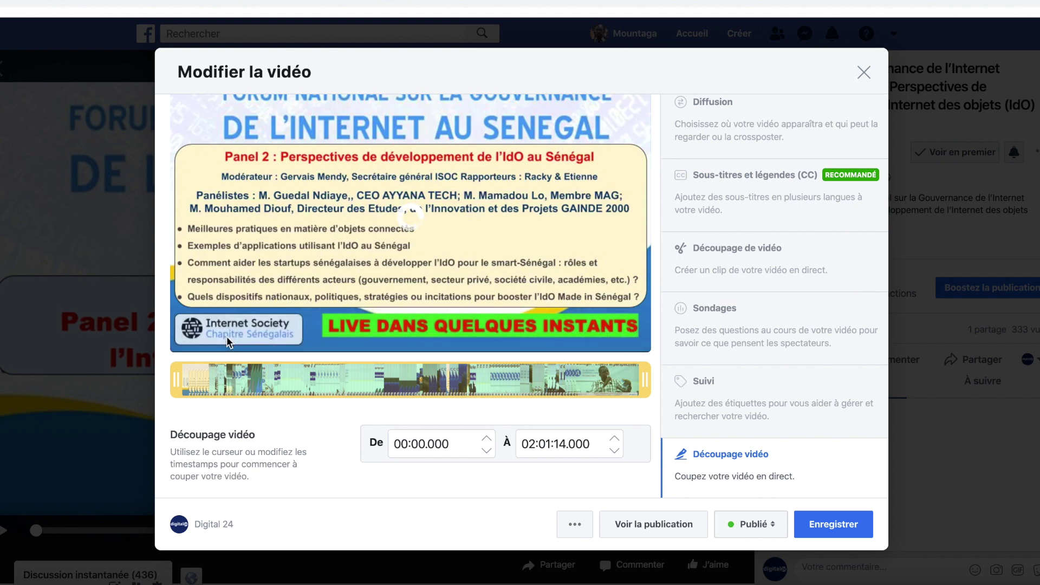
left_click(400, 440)
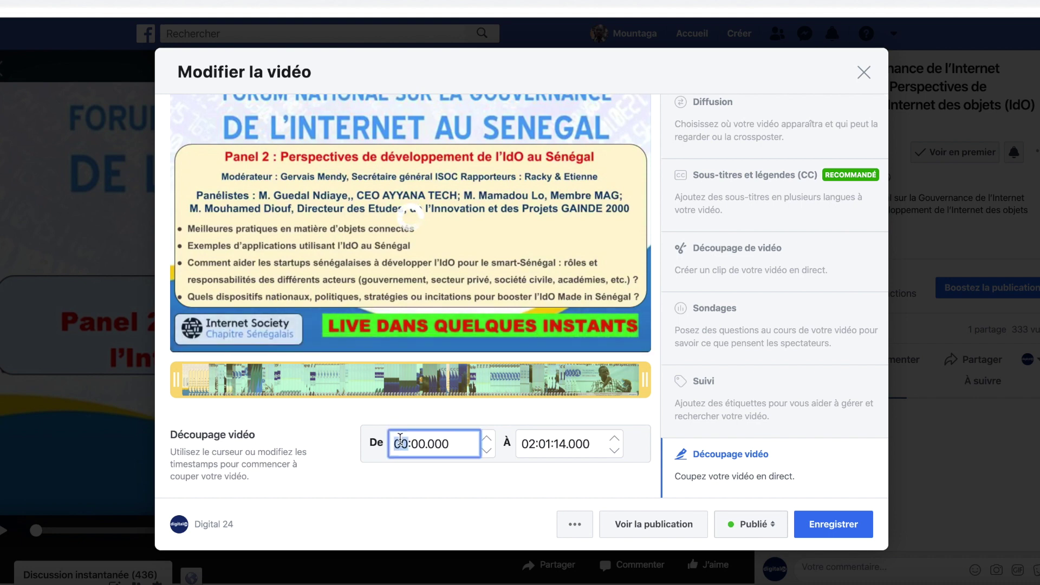
Bring up the Panel 2 video's Découpage vidéo options and jump the preview past the opening title slide
left_click(755, 462)
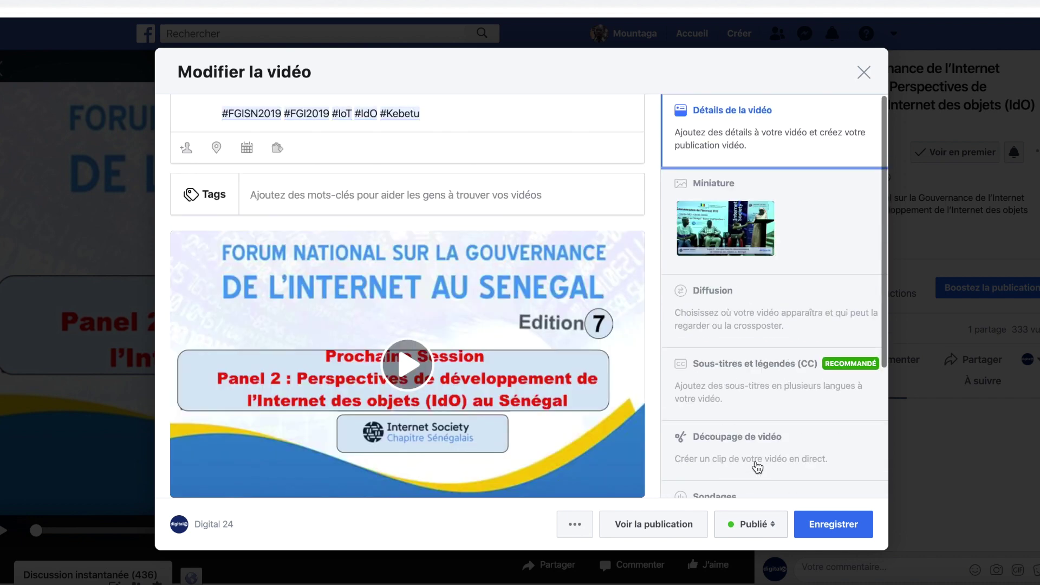
scroll(786, 347, "down", 3)
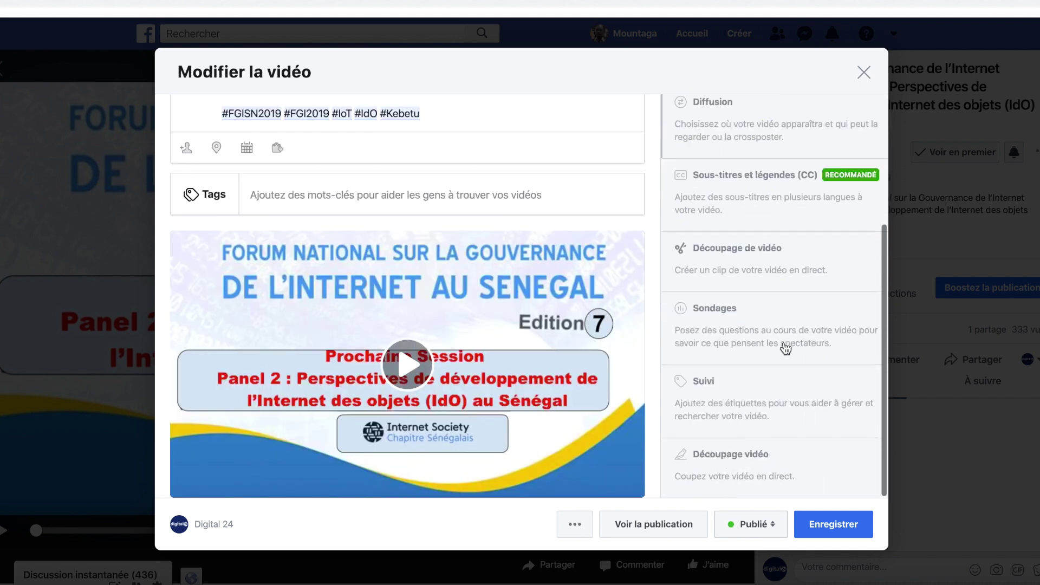
left_click(754, 462)
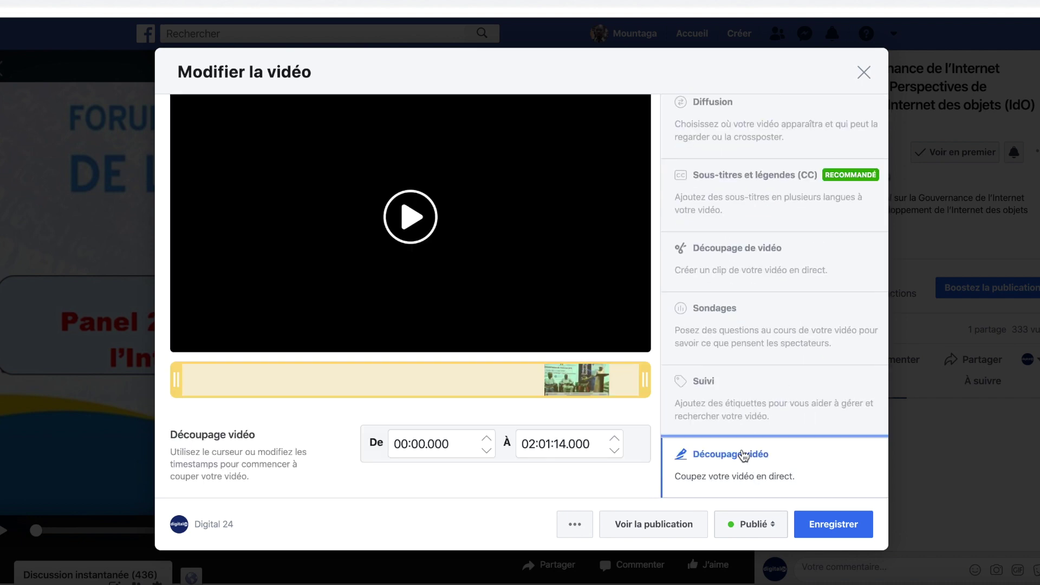
left_click(415, 243)
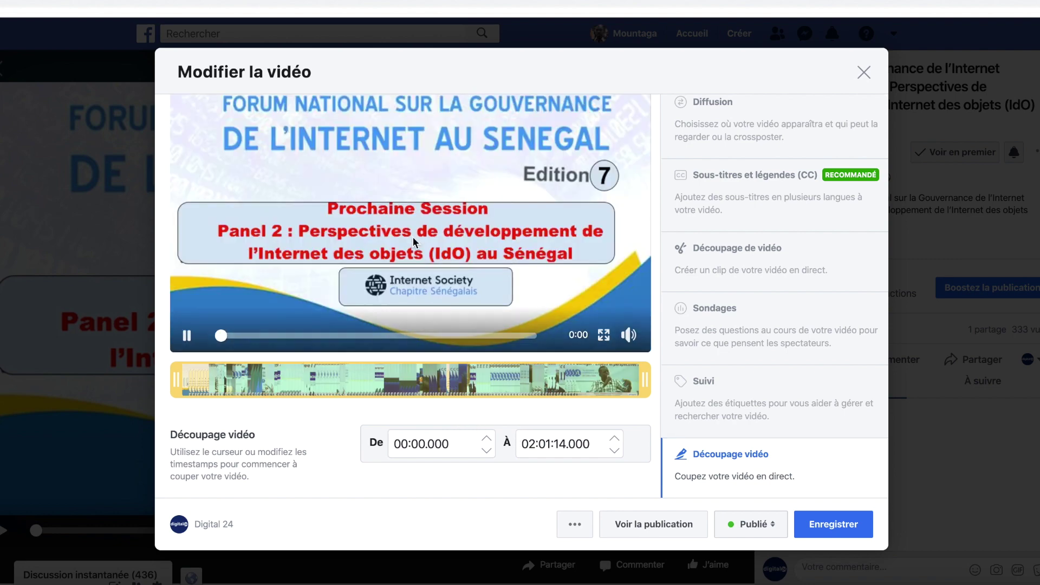
left_click(230, 336)
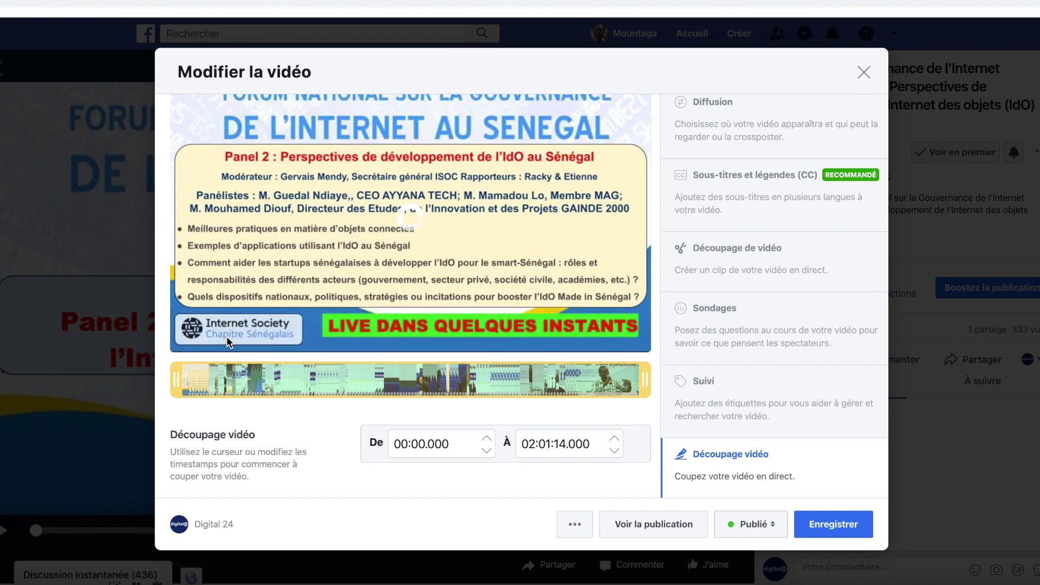
Set the Panel 2 video's trim start time to 01:09
left_click(401, 443)
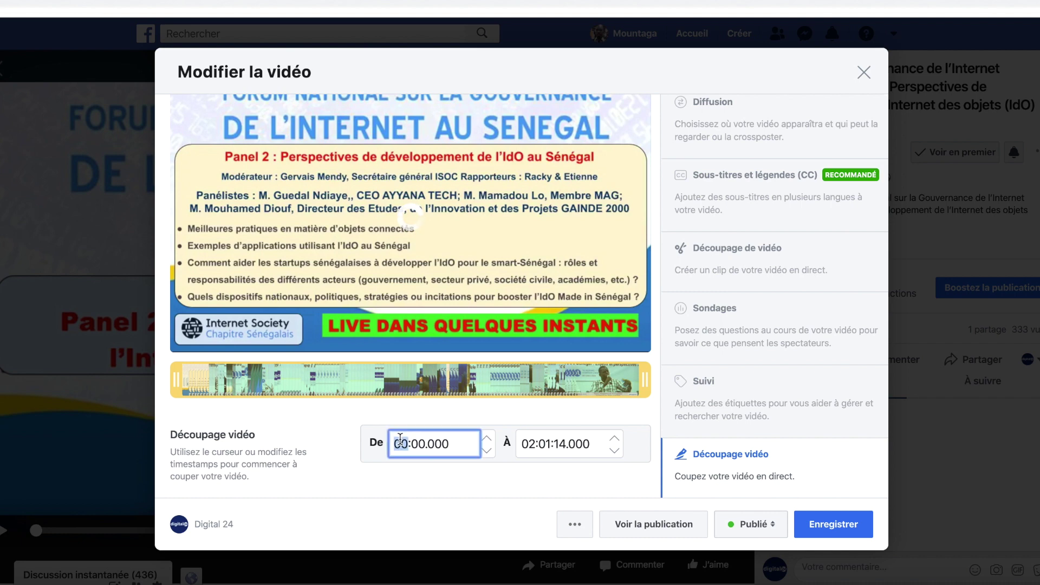
type("1:")
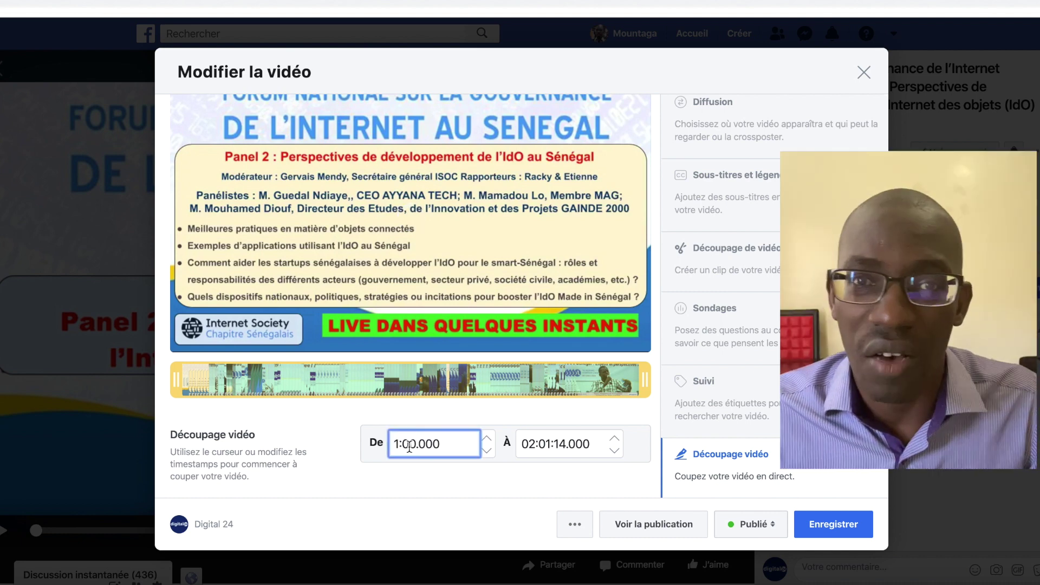
type("09")
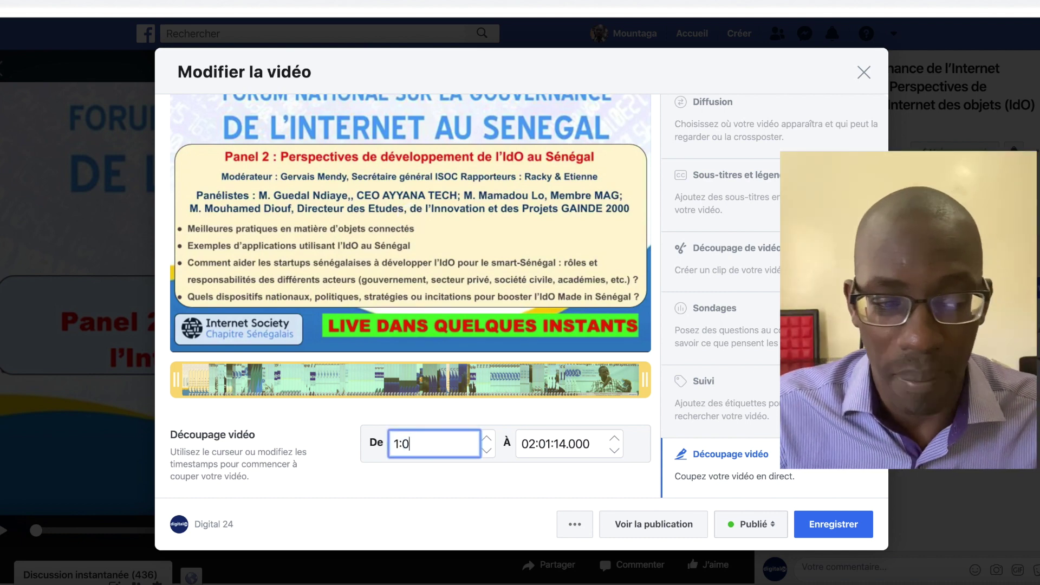
left_click(463, 309)
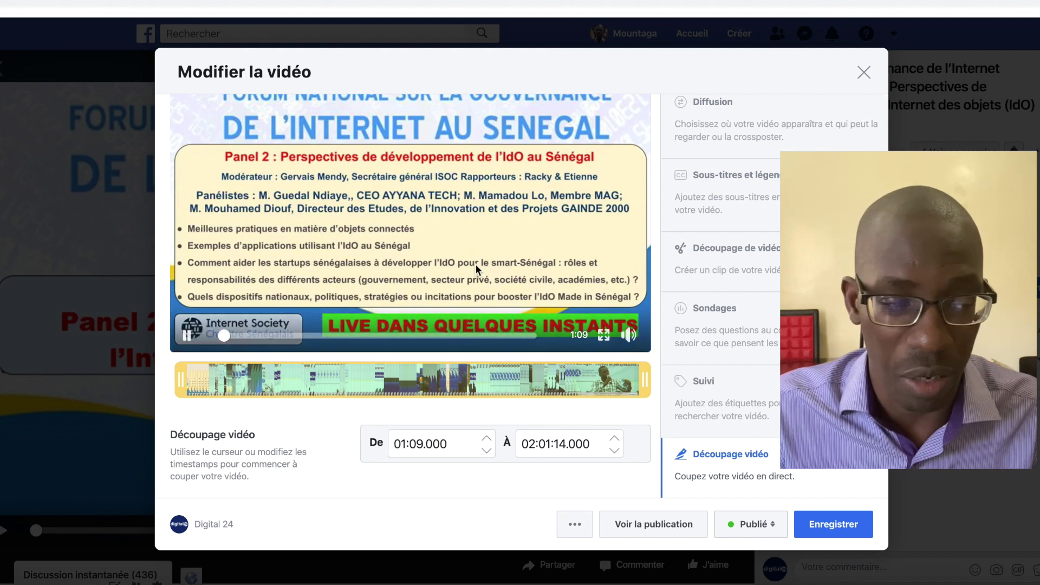
Set the trim end time to about 01:55:22, check the footage near 1:53:38, and save the video
left_click(543, 446)
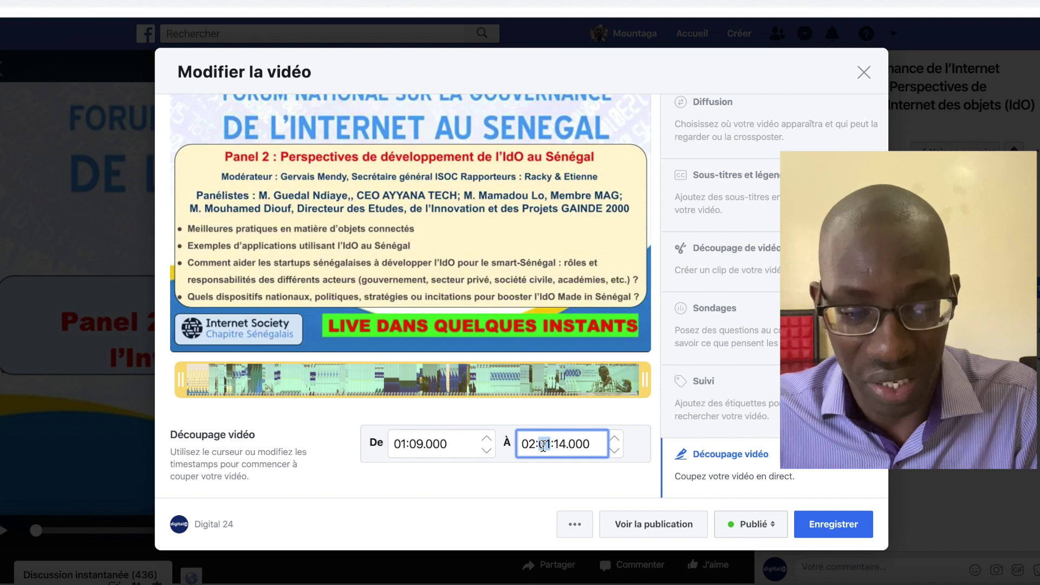
type("1")
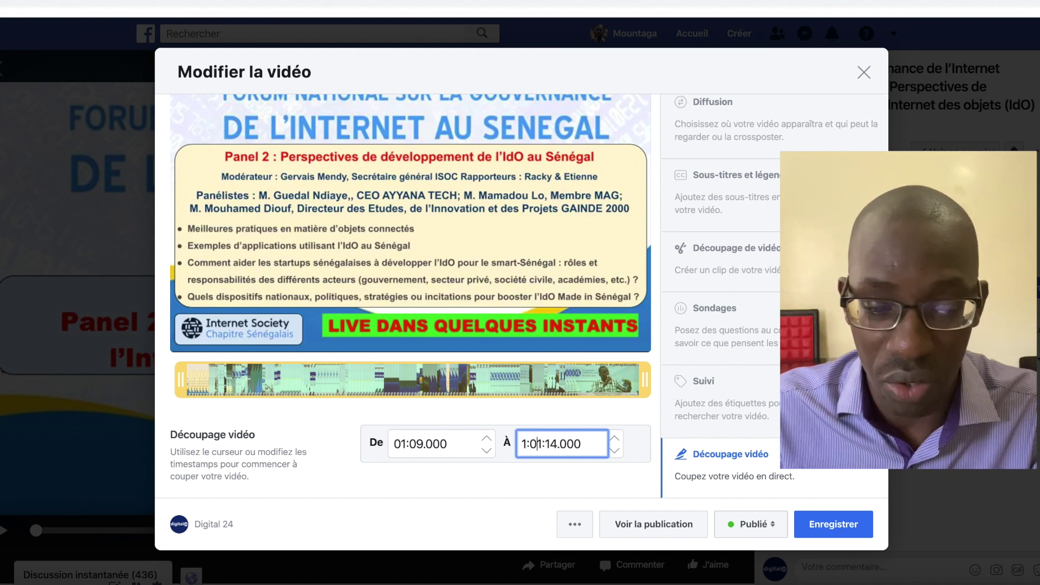
left_click_drag(643, 380, 616, 381)
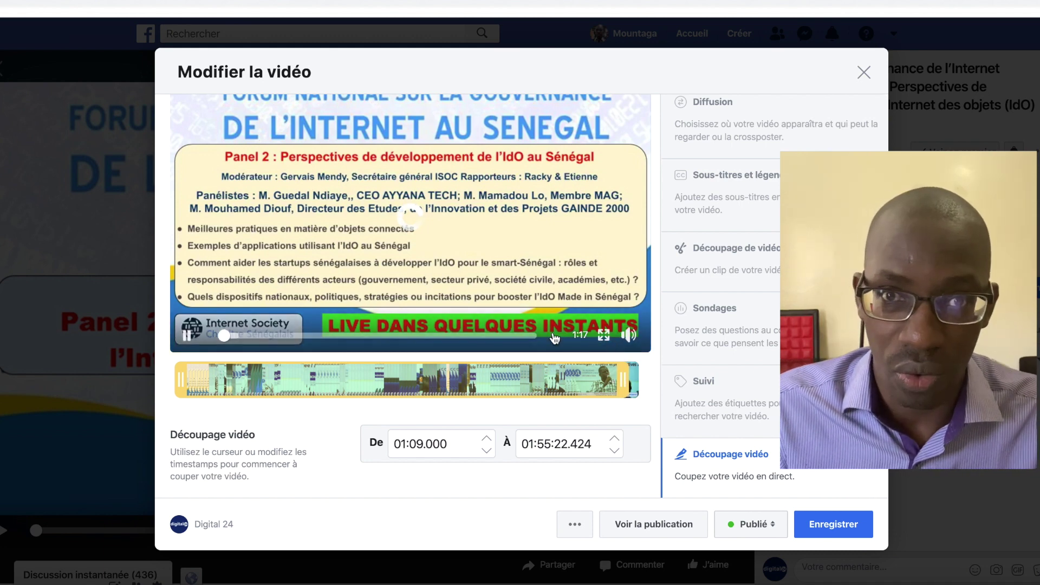
left_click(517, 336)
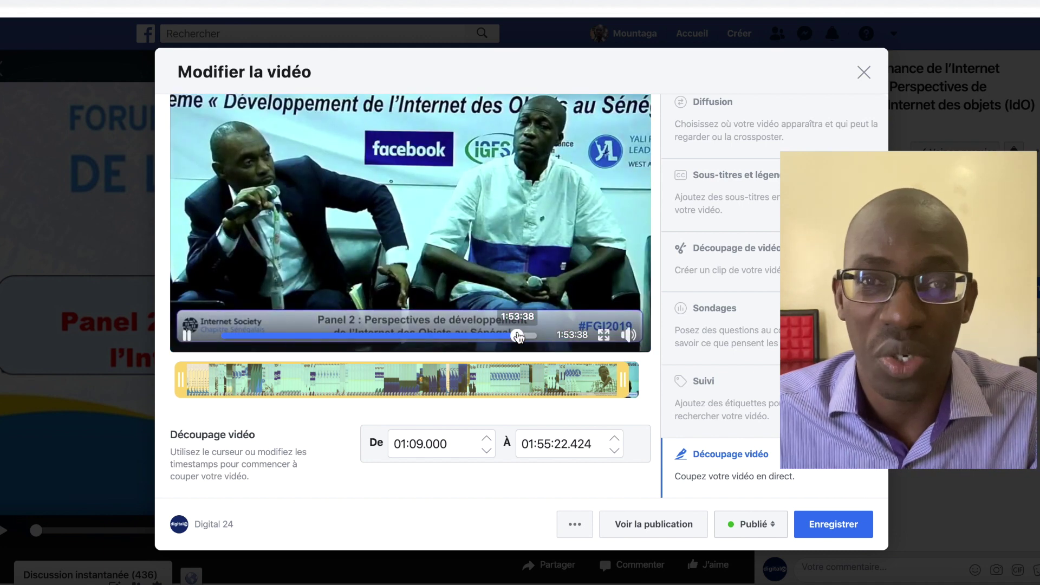
left_click(826, 537)
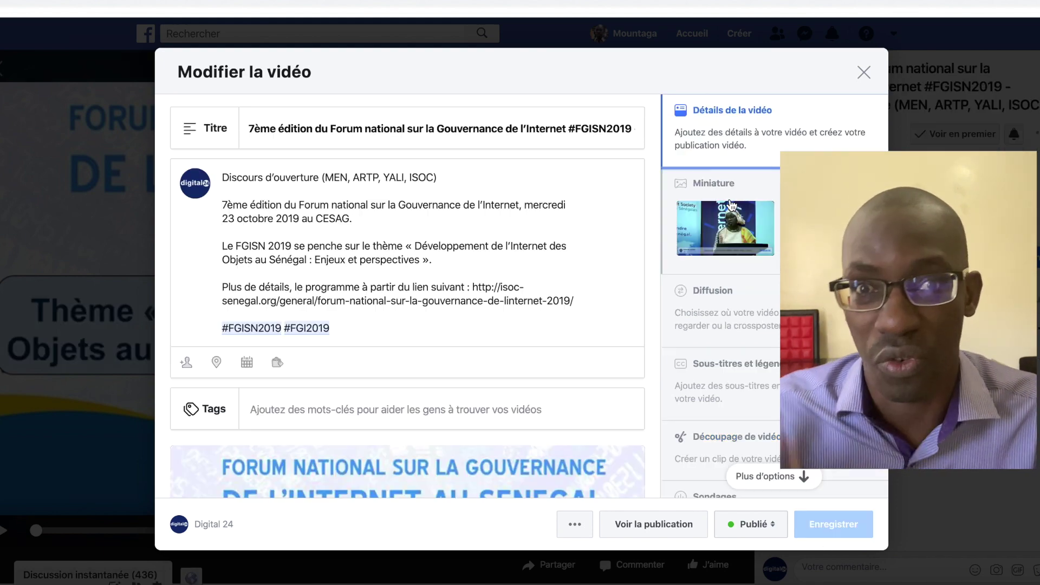
Open the trimming options for the opening-speeches video, preview its first two minutes, and open the start time for editing
scroll(530, 325, "down", 4)
scroll(740, 334, "down", 3)
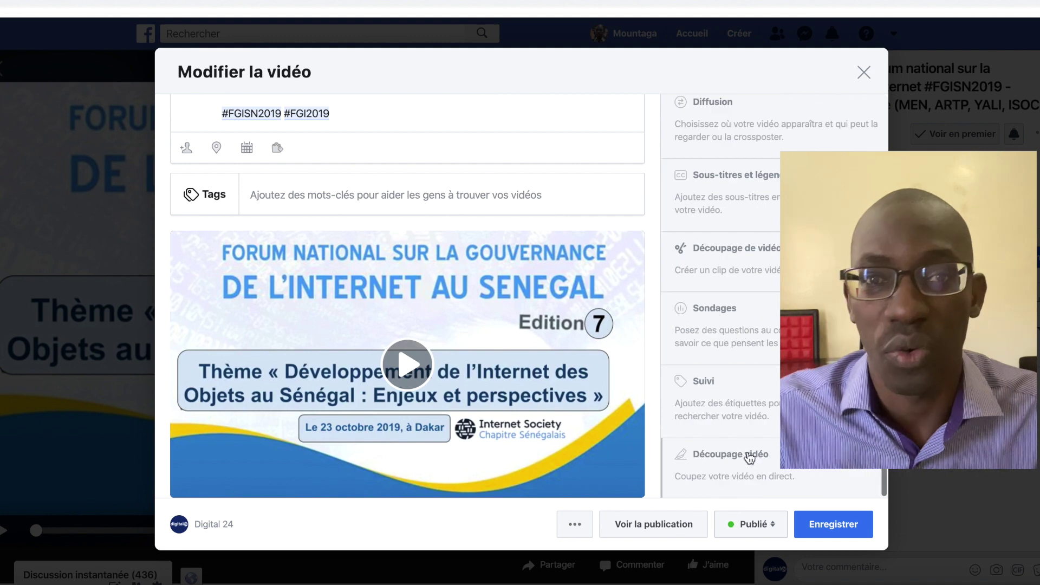
left_click(744, 476)
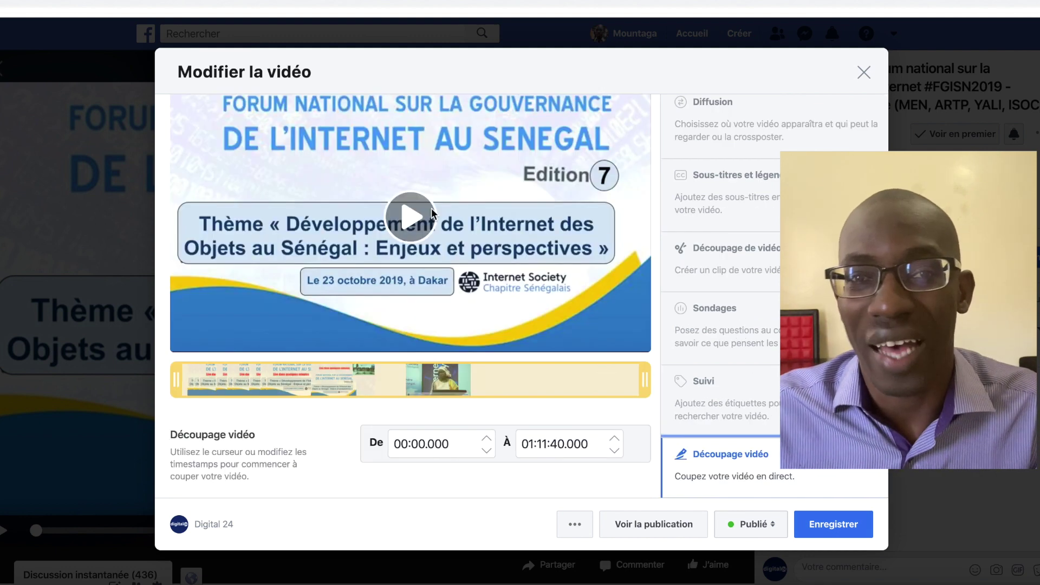
left_click(431, 222)
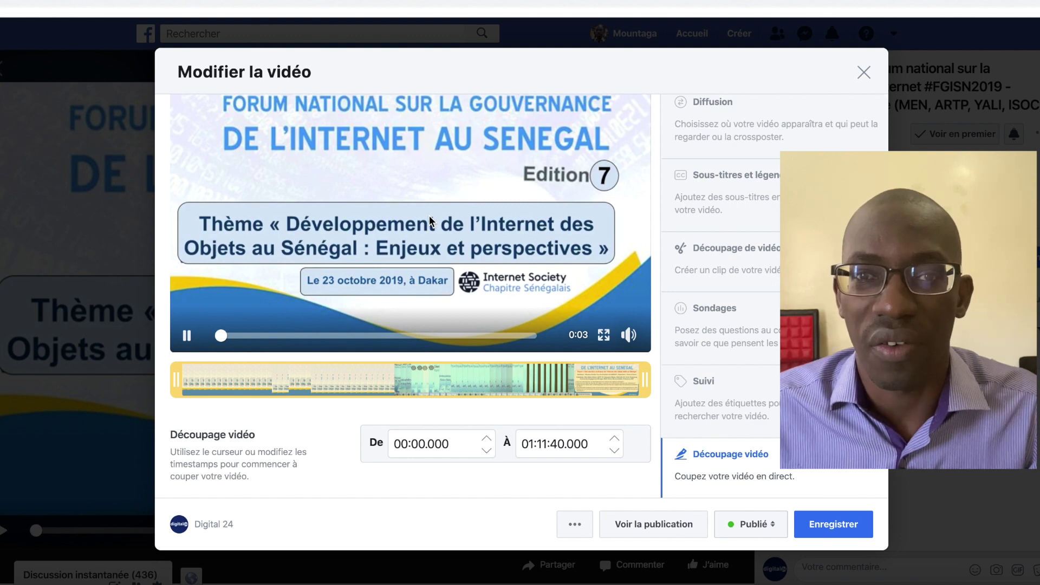
left_click(228, 336)
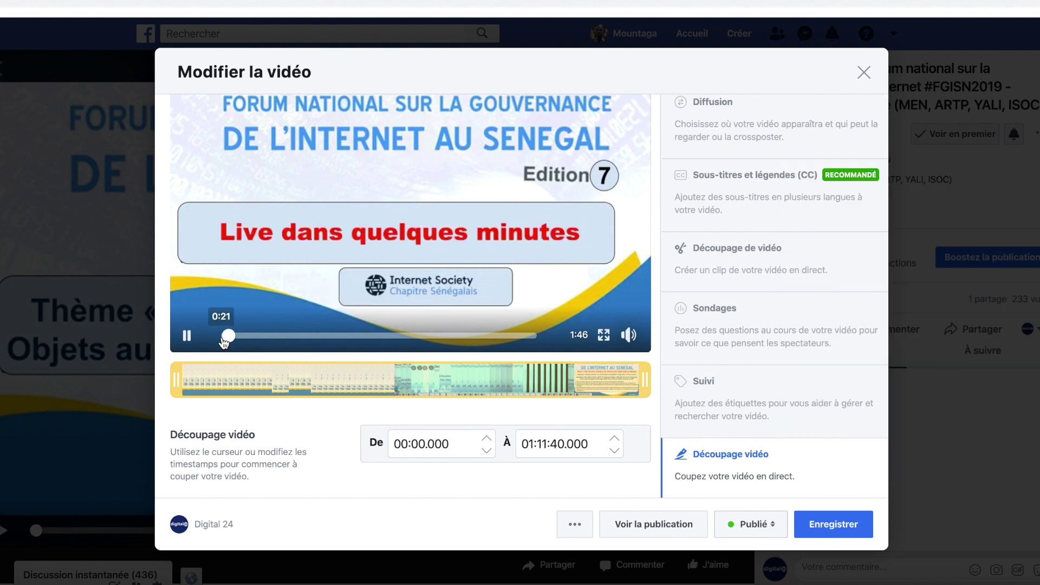
left_click(222, 337)
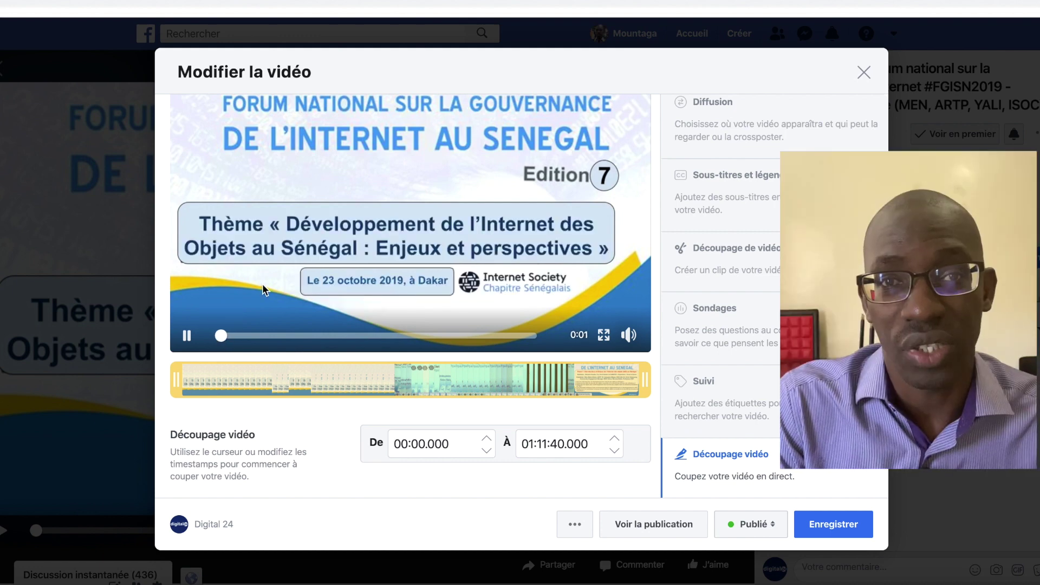
left_click(409, 442)
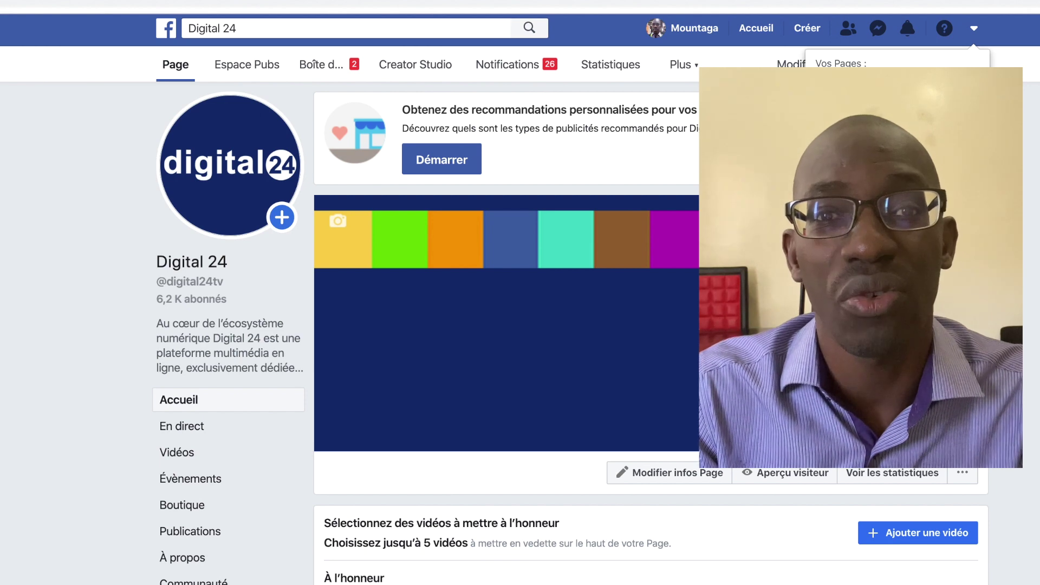
Open Creator Studio from the Digital 24 page and go to the publications in its content library
left_click(867, 260)
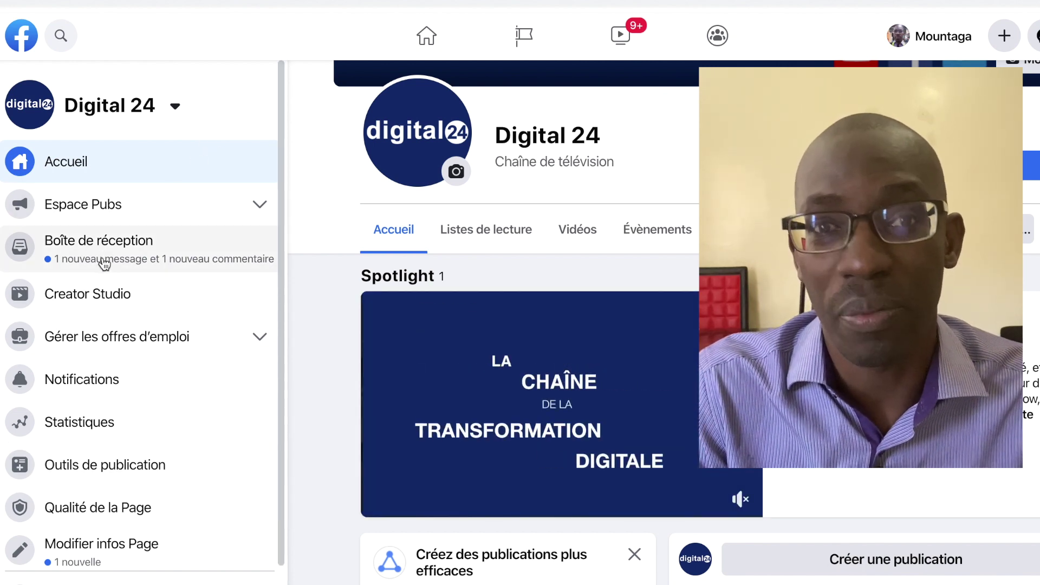
left_click(87, 302)
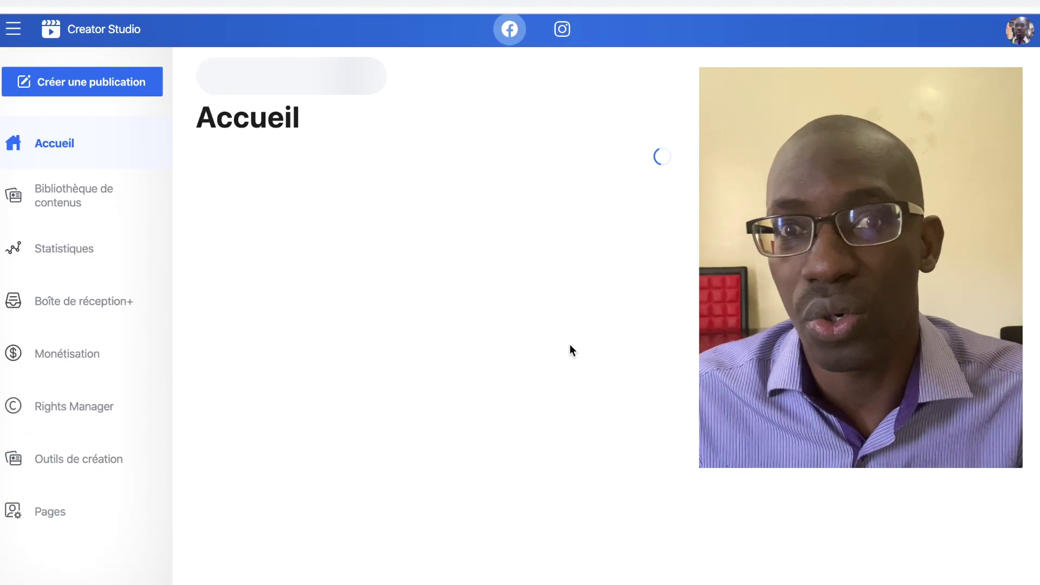
scroll(570, 351, "down", 2)
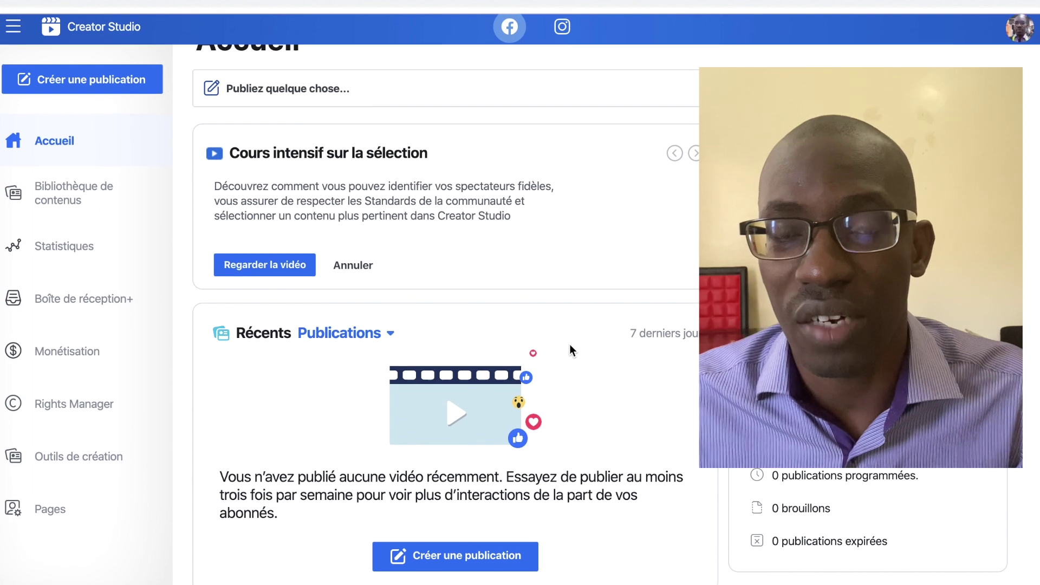
left_click(72, 204)
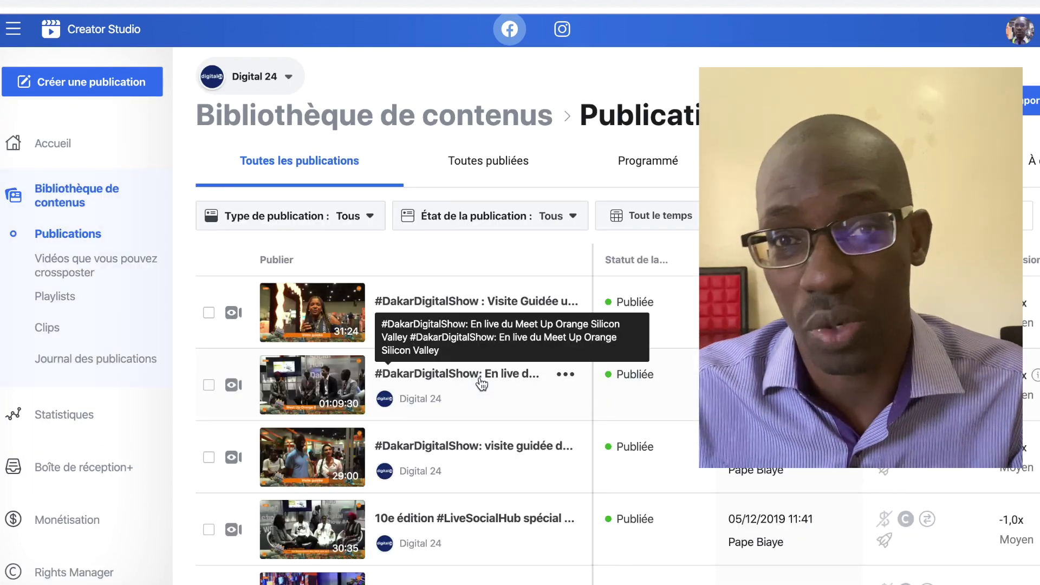
Look through Digital 24's published content down to the December 2018 videos, and return to the October 2019 forum videos
scroll(482, 384, "down", 3)
scroll(482, 384, "down", 15)
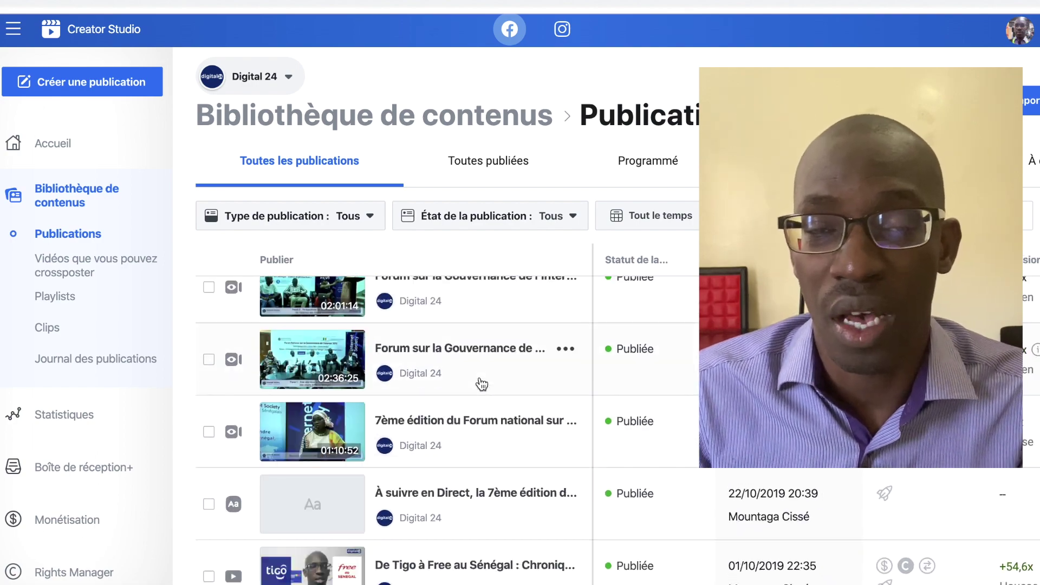
scroll(481, 384, "down", 12)
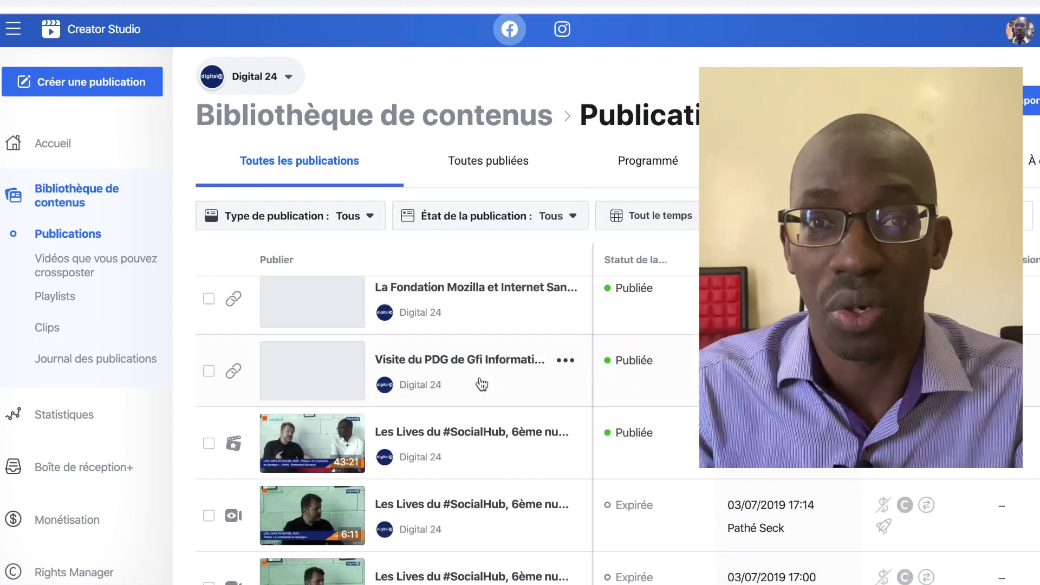
scroll(482, 384, "down", 10)
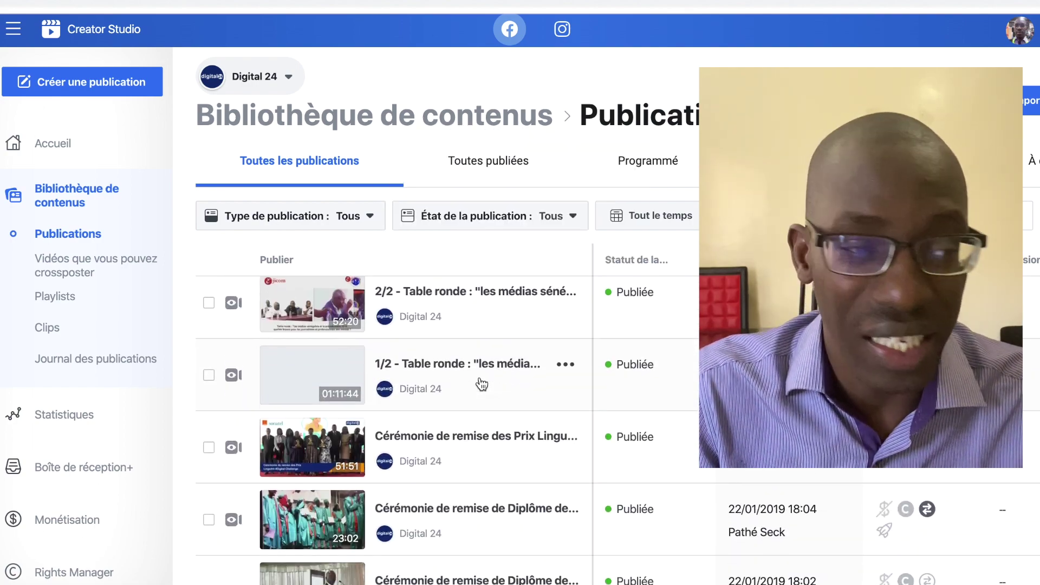
scroll(577, 538, "down", 5)
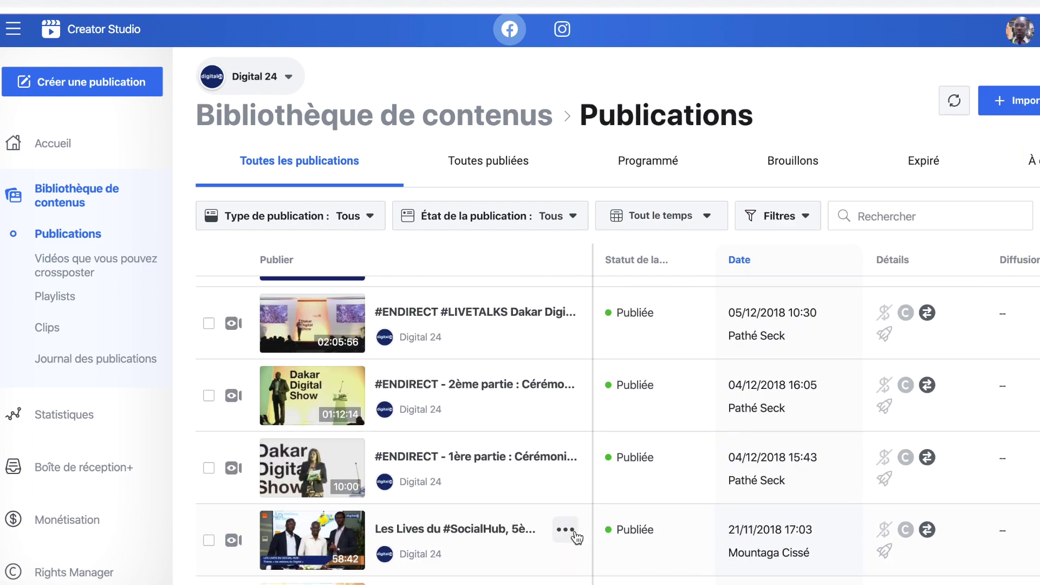
scroll(577, 538, "up", 15)
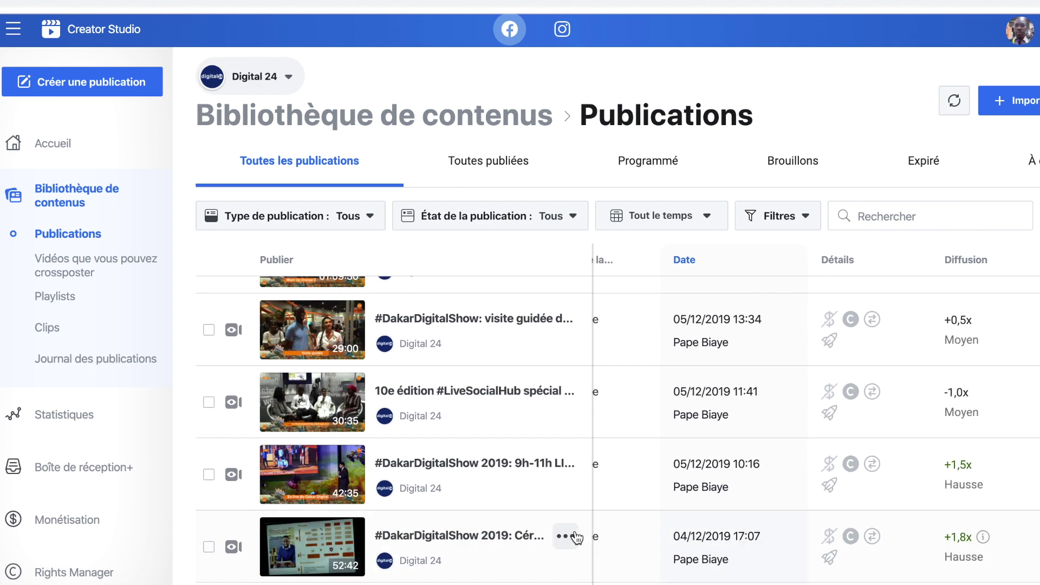
scroll(577, 538, "down", 2)
scroll(577, 538, "down", 2)
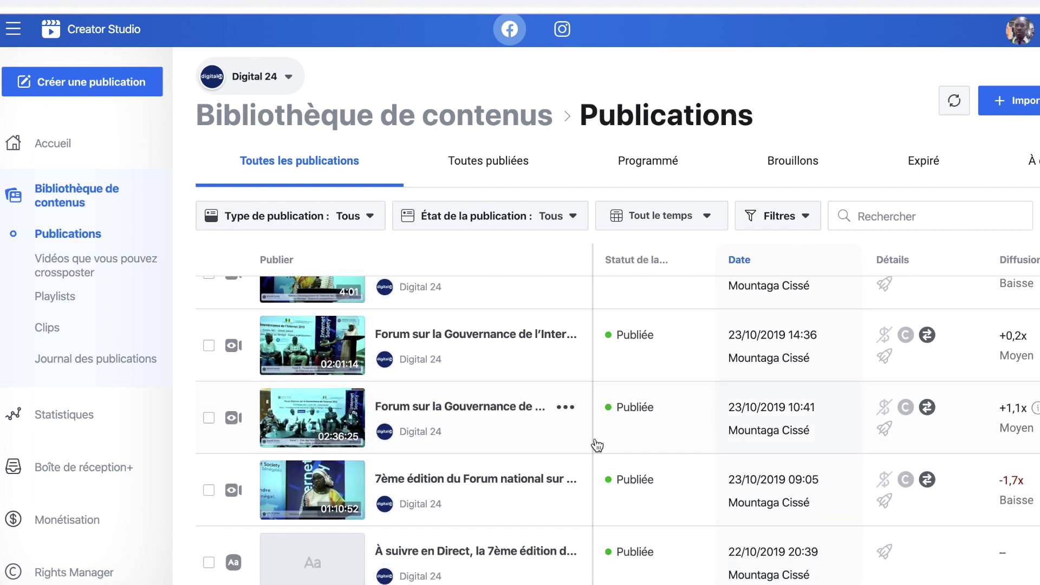
Open the 7ème édition du Forum national video from 23/10/2019 09:05 for editing and look through its editing options
left_click(567, 479)
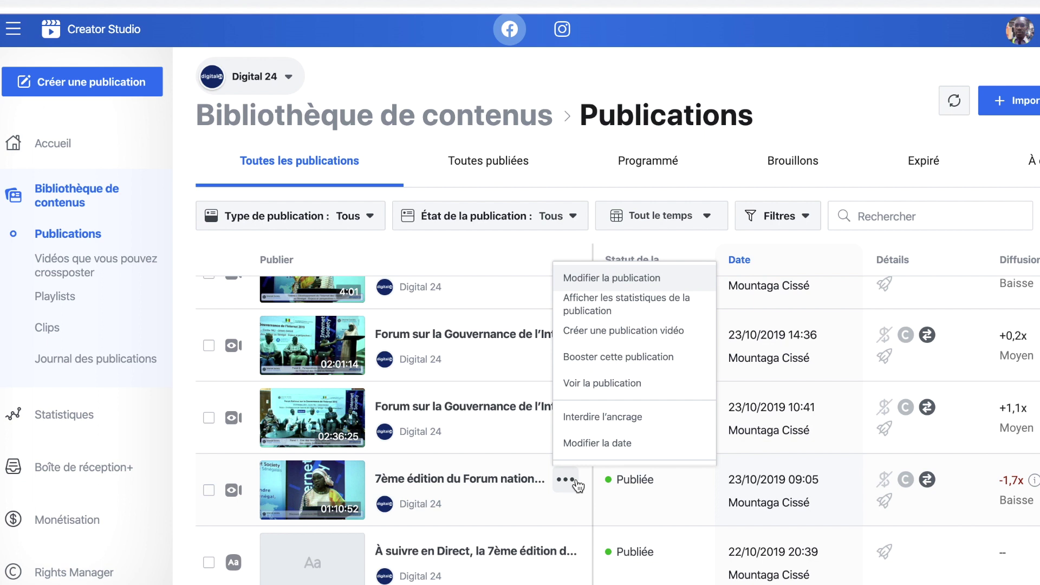
left_click(605, 279)
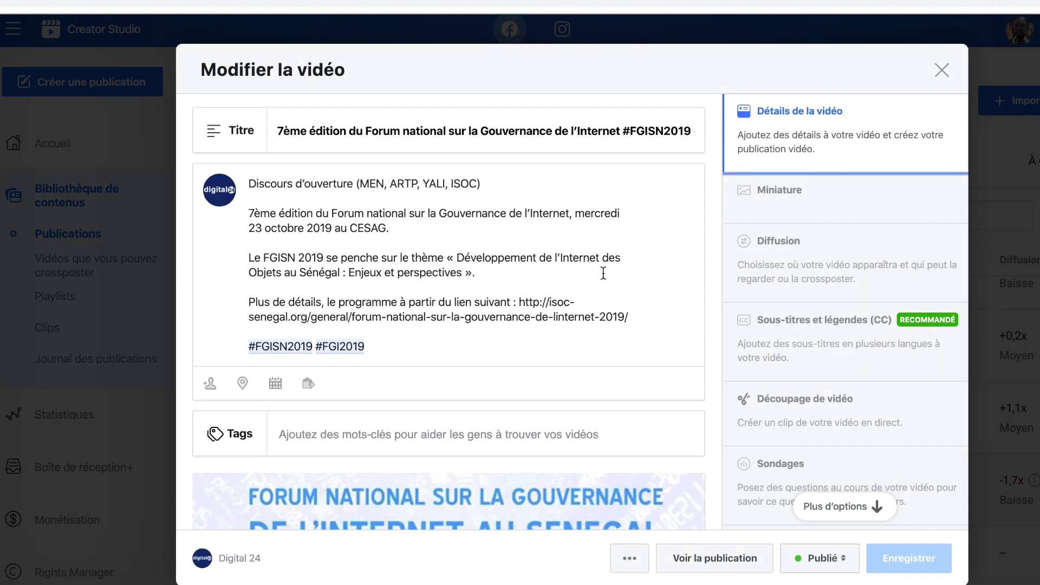
scroll(603, 273, "down", 4)
scroll(751, 398, "down", 3)
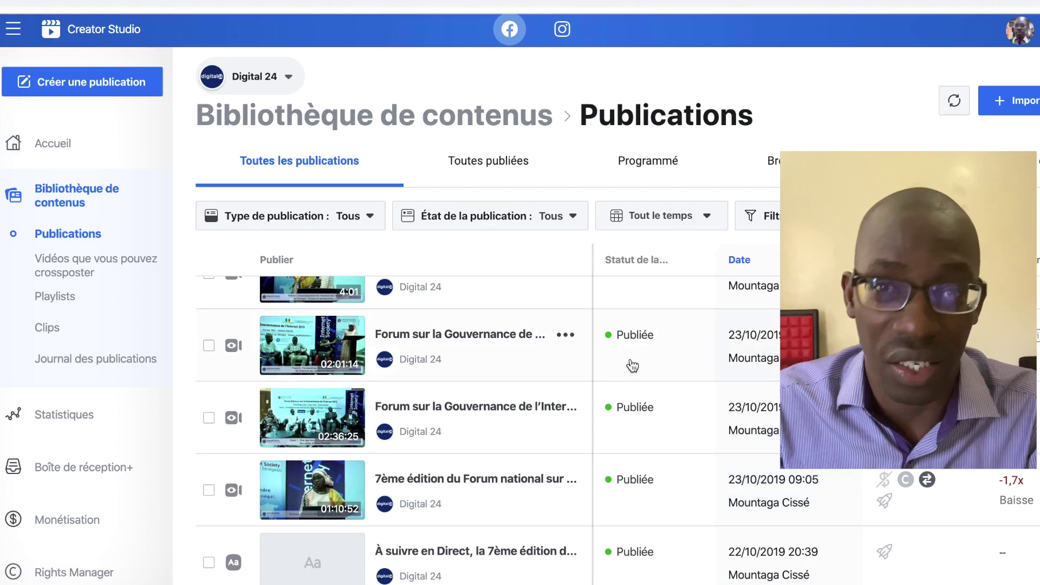
Open the forum's Panel 1 video from 23/10/2019 10:41 for editing and show its Découpage vidéo options
mouse_move(569, 443)
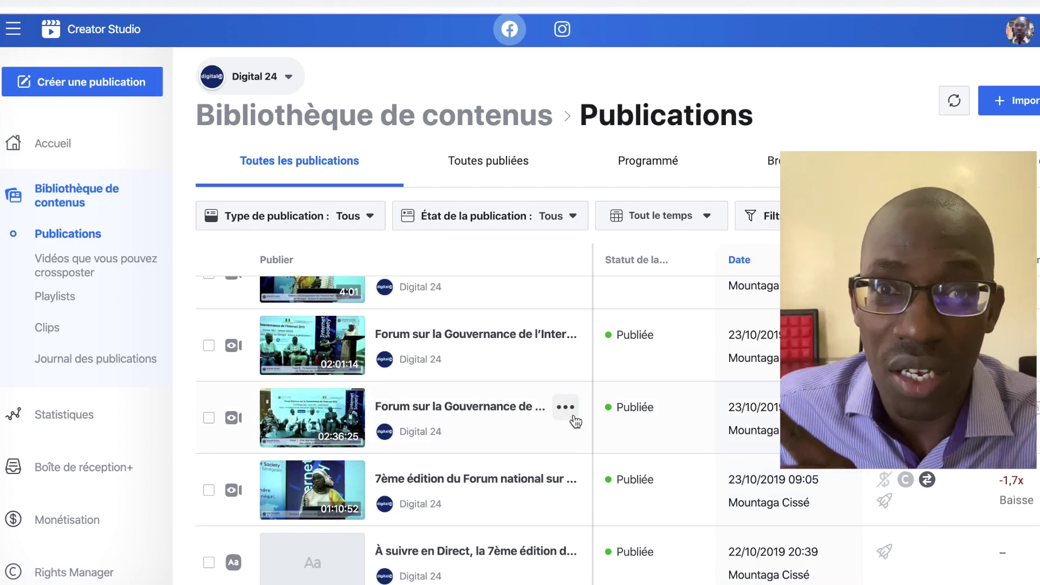
left_click(573, 418)
left_click(590, 439)
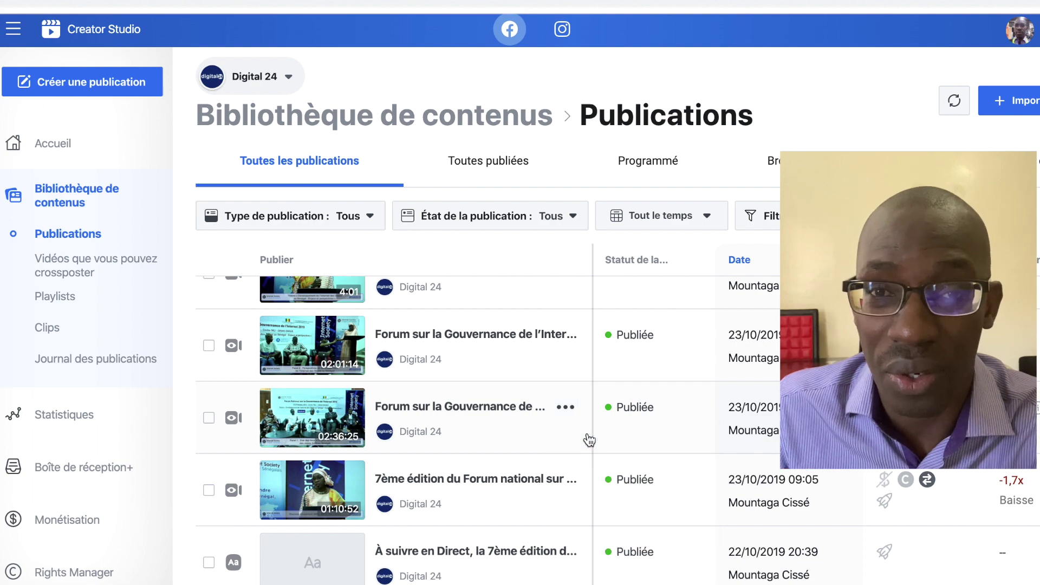
scroll(820, 499, "down", 5)
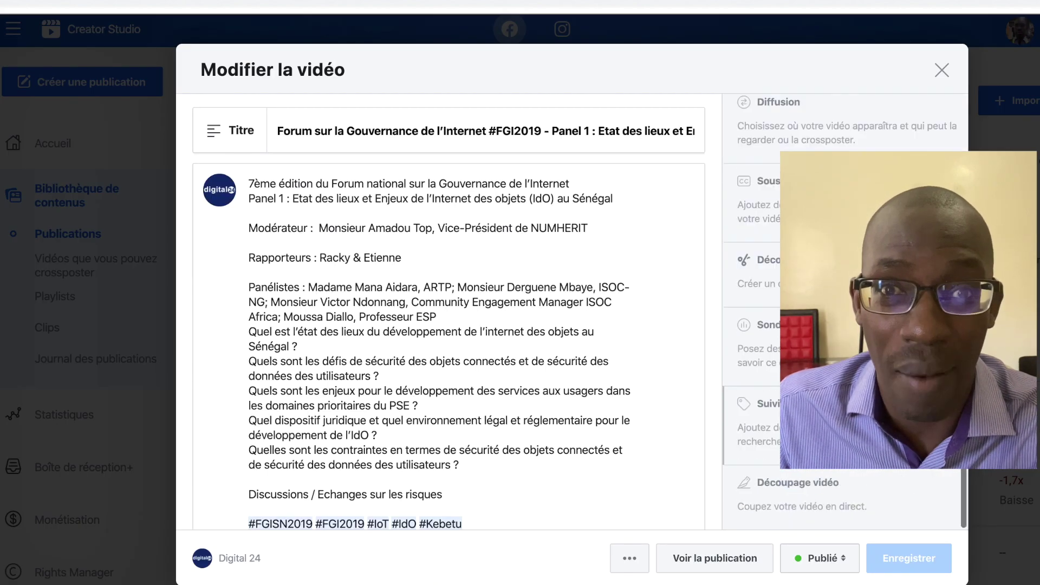
left_click(819, 499)
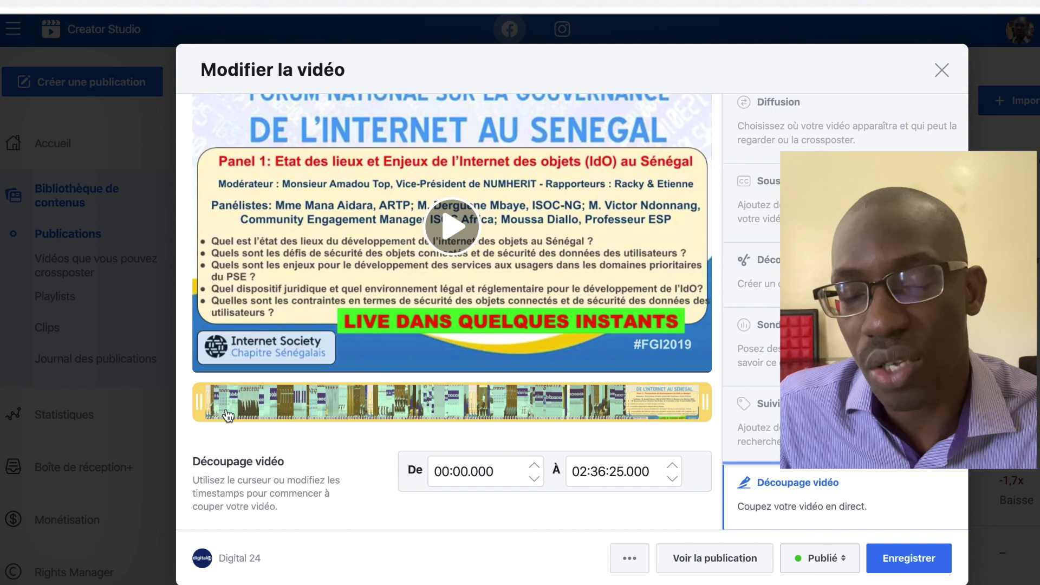
Try to save the Panel 1 video trimmed from 07:49.250 to 02:17:54.442, and quit the editing session
left_click_drag(198, 403, 223, 402)
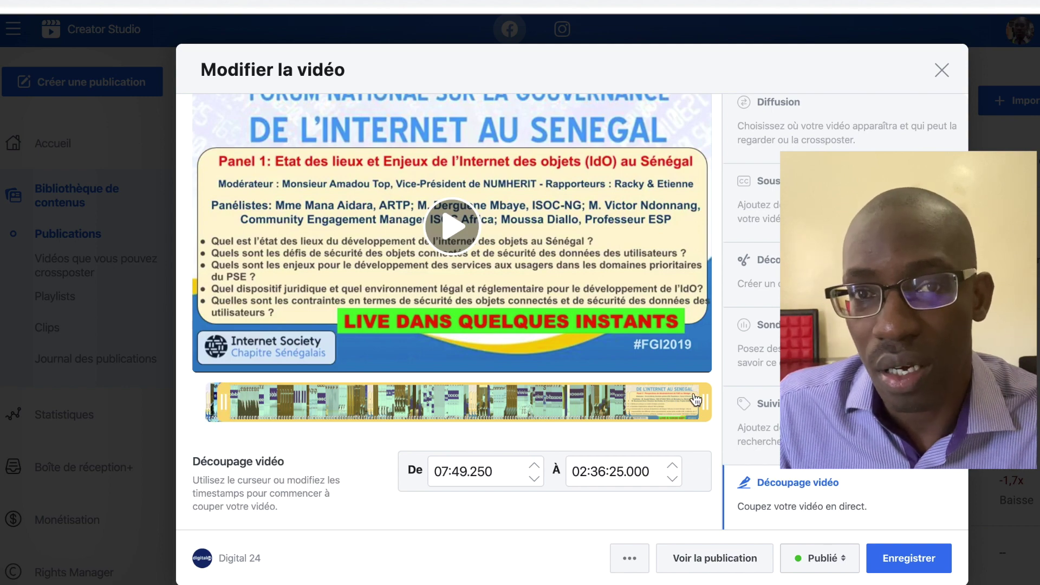
left_click_drag(705, 402, 648, 402)
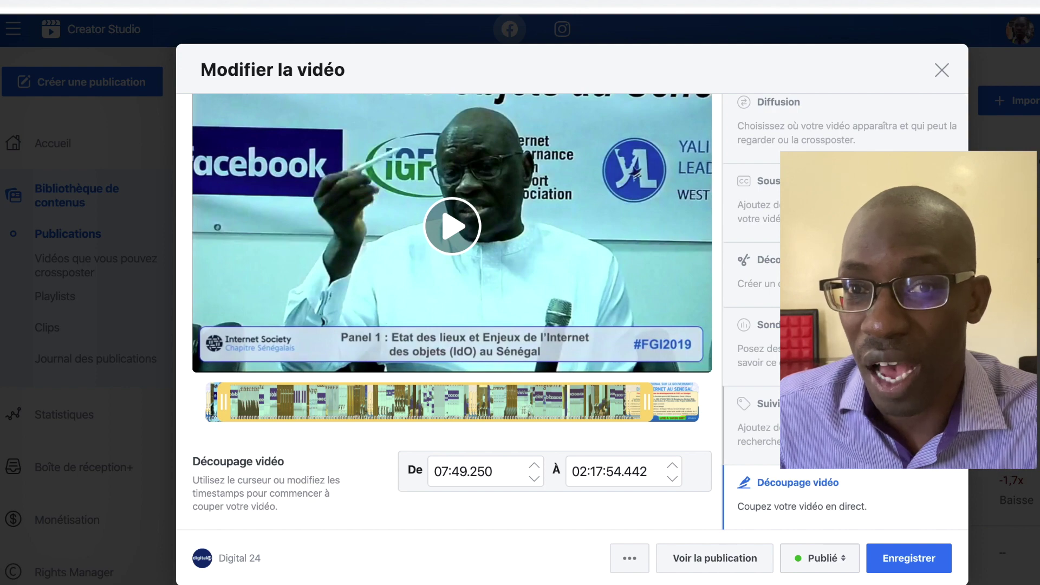
left_click(885, 559)
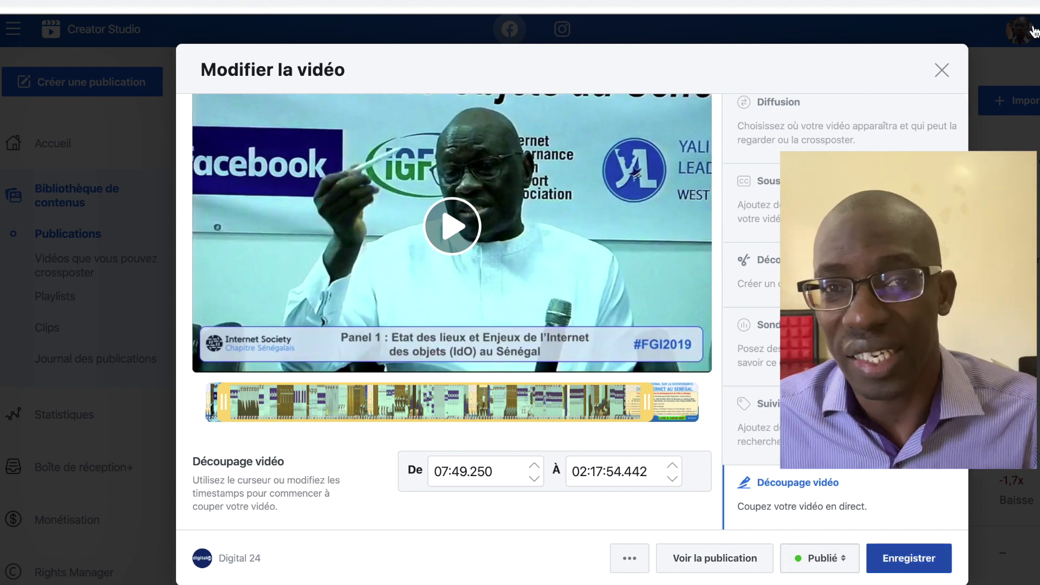
left_click(940, 70)
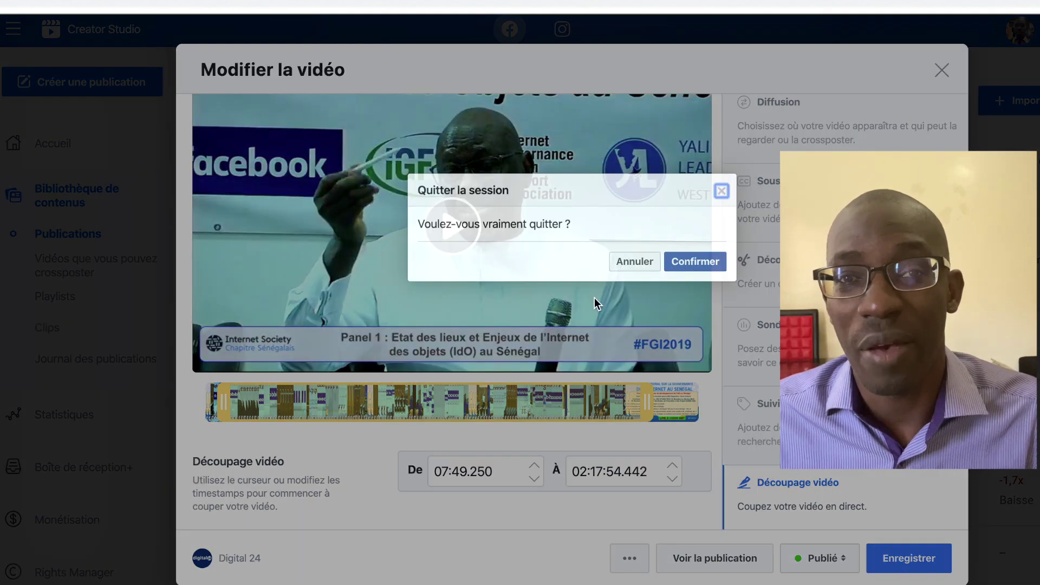
left_click(696, 261)
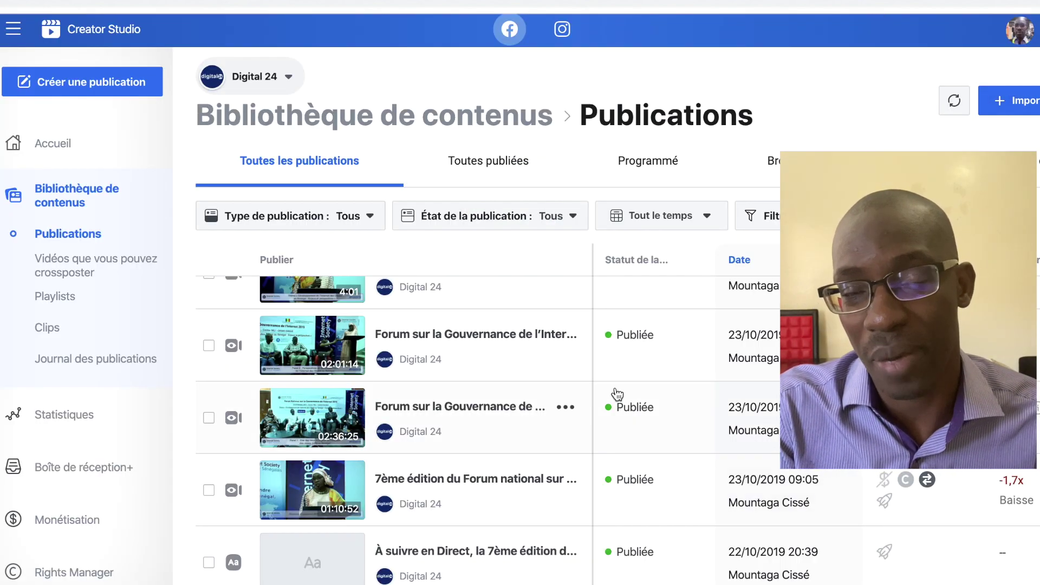
Reopen the Panel 1 video for editing and go to its Découpage vidéo options
left_click(567, 408)
left_click(589, 439)
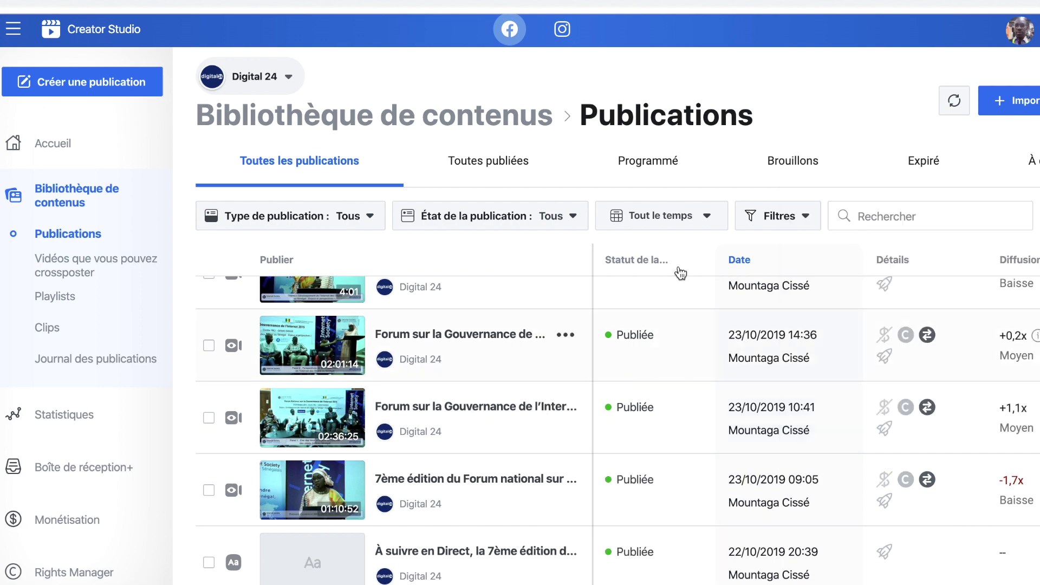
scroll(865, 418, "down", 3)
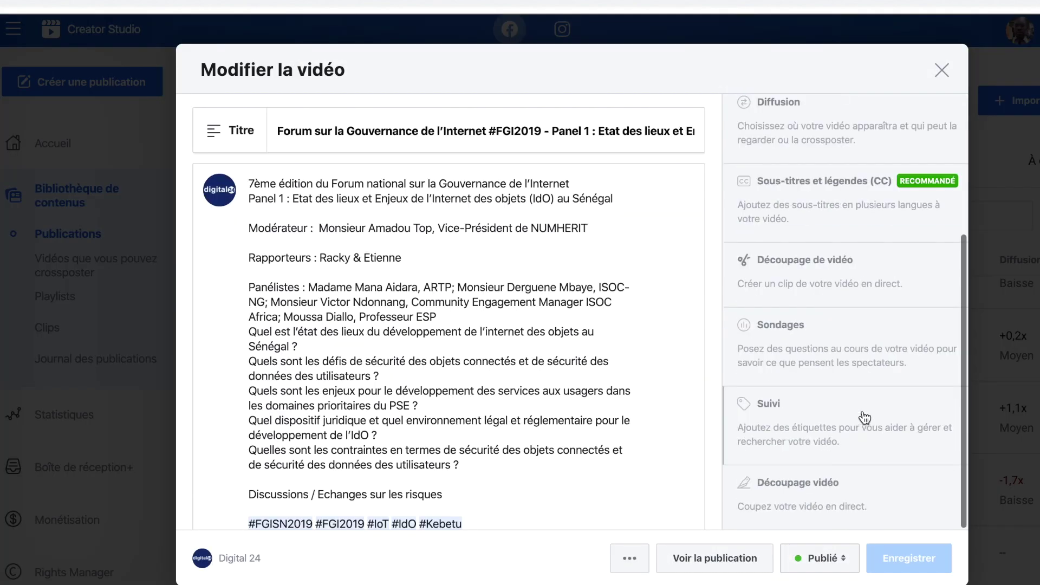
left_click(821, 495)
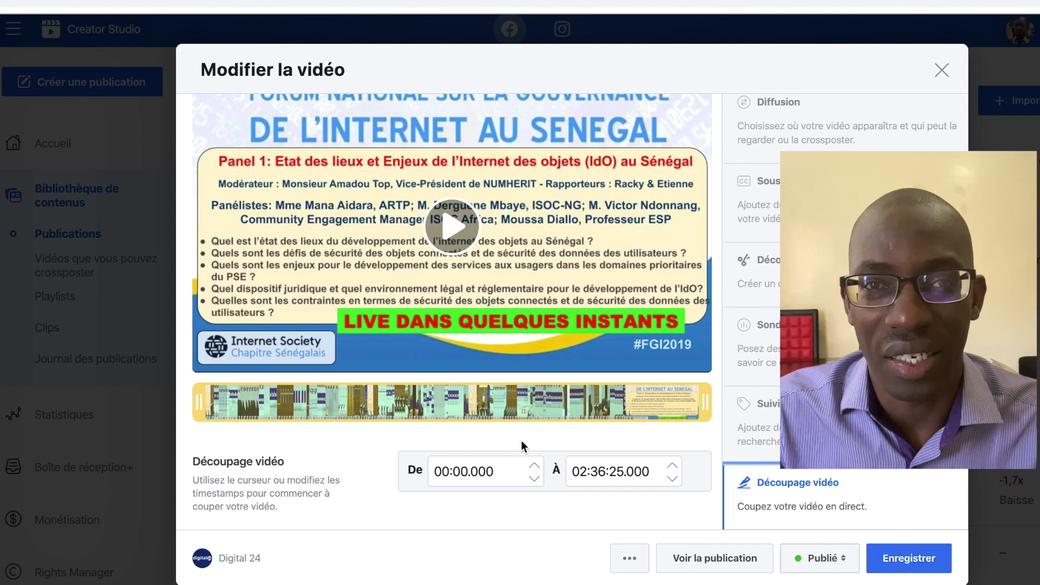
Save the Panel 1 video trimmed from 07:49.250 to 02:17:54.442, and open the Facebook notification about the shortened video
left_click_drag(202, 401, 223, 401)
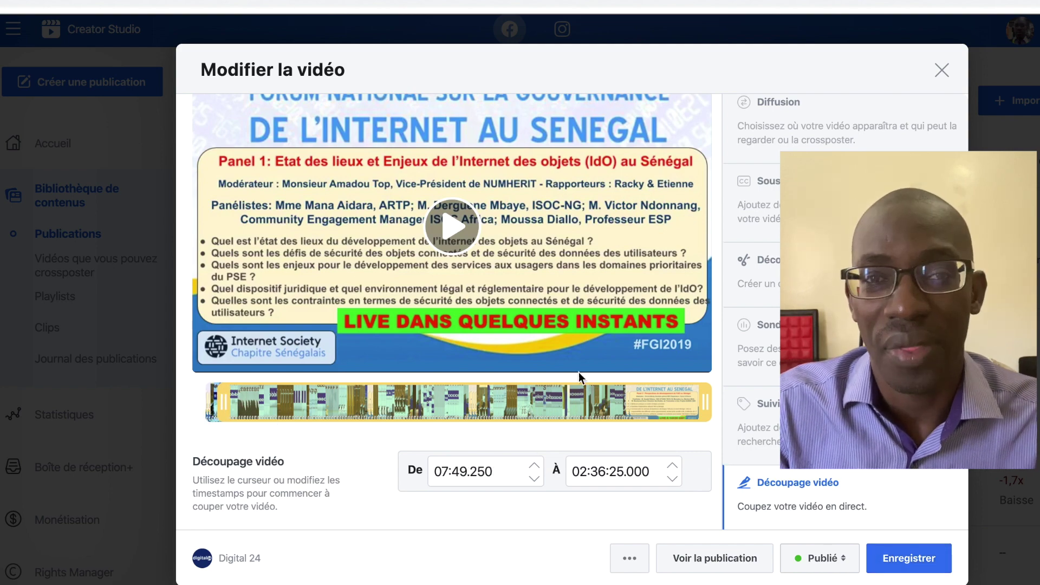
left_click_drag(704, 401, 641, 394)
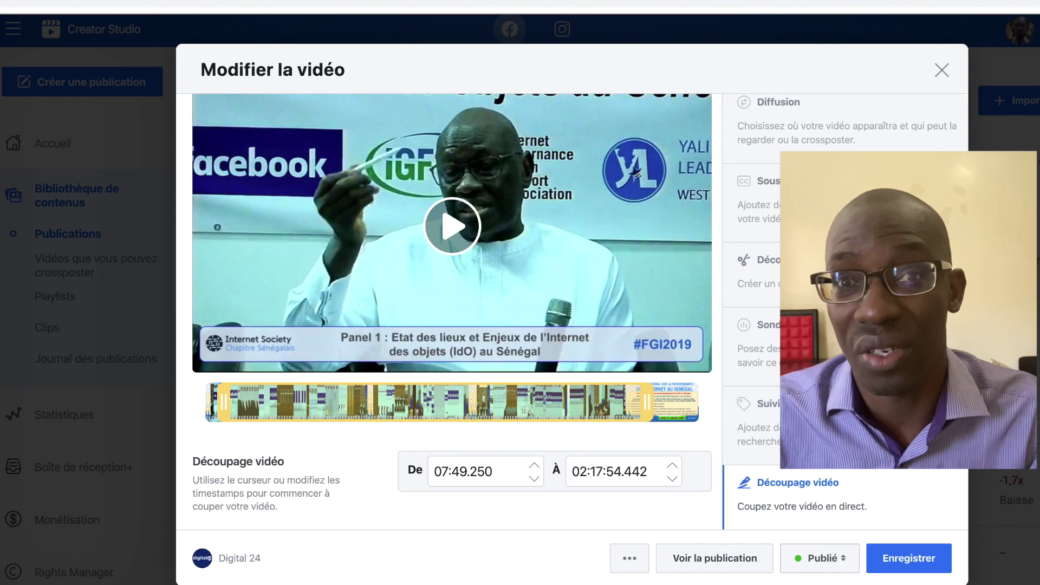
left_click(883, 558)
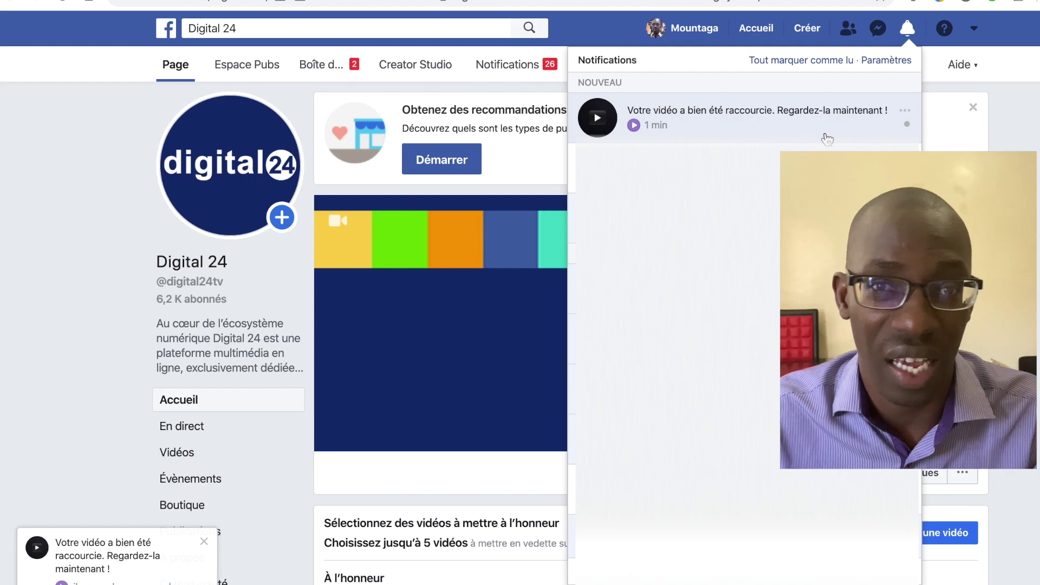
left_click(876, 124)
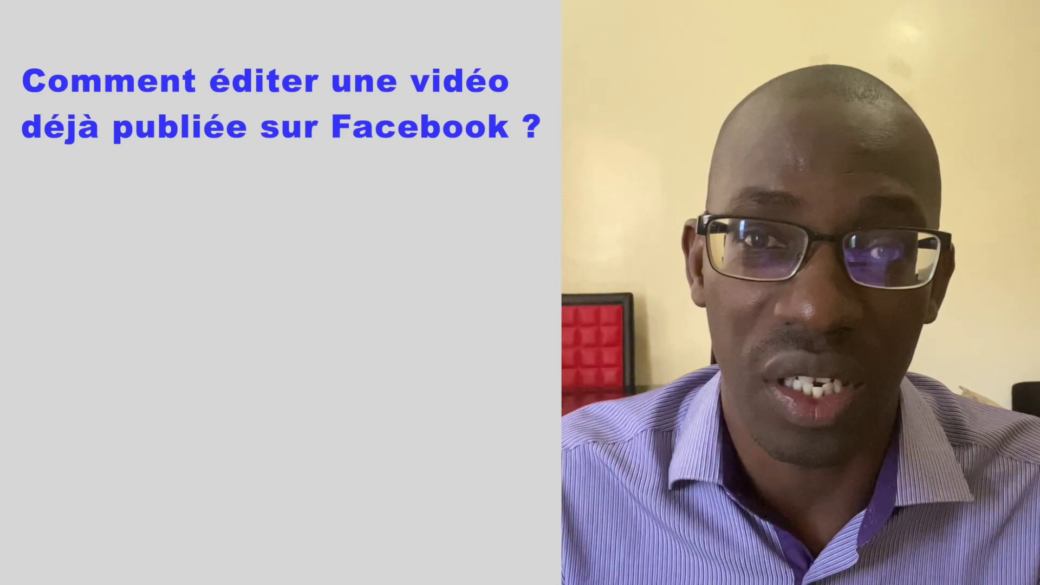